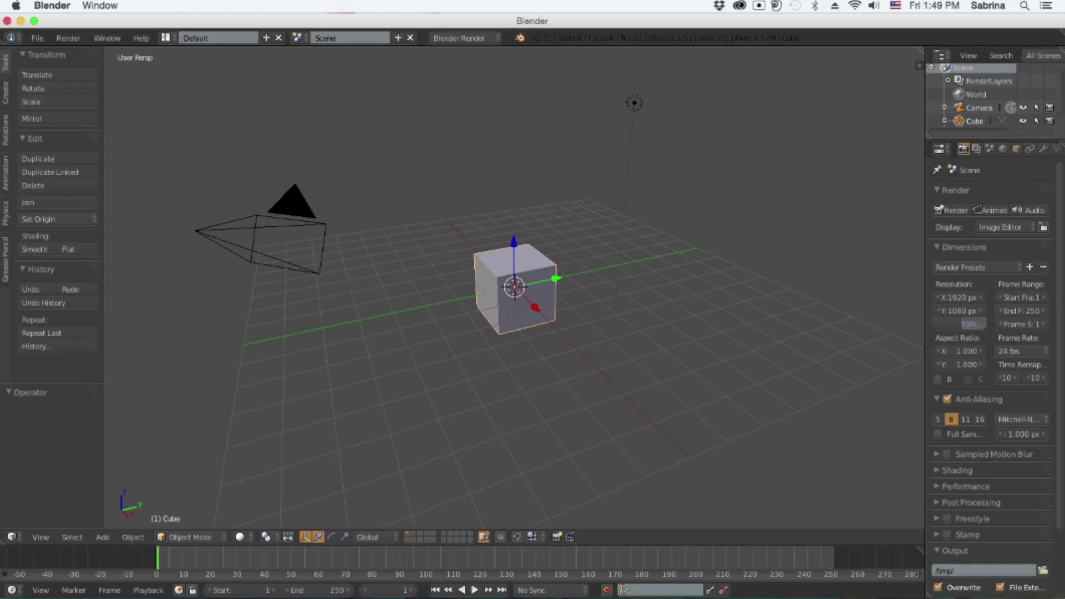
Delete the default cube from the scene
middle_click_drag(515, 288, 343, 283)
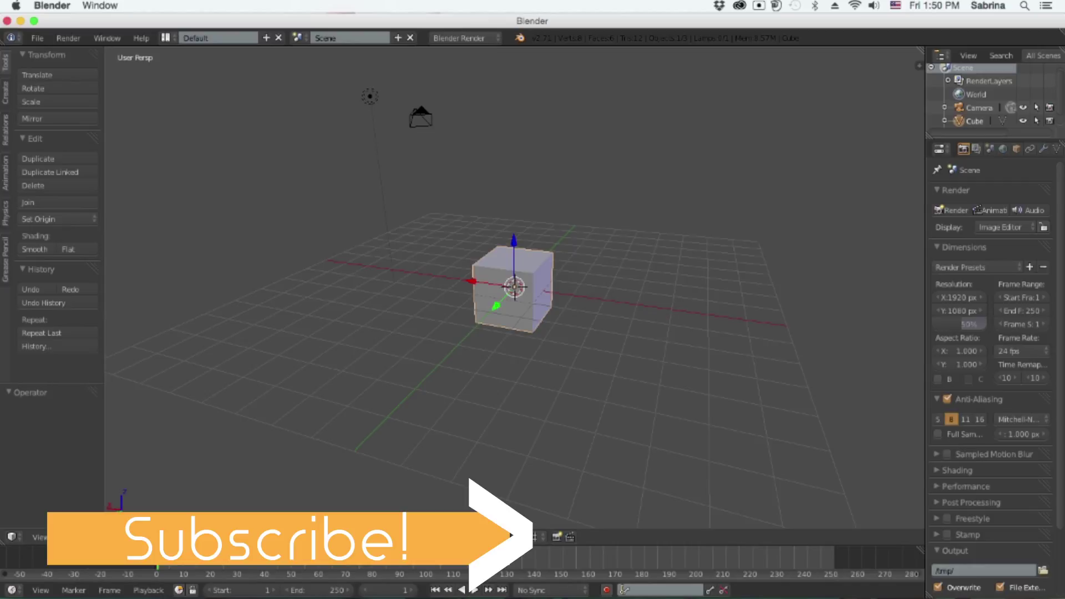
middle_click_drag(343, 283, 426, 300)
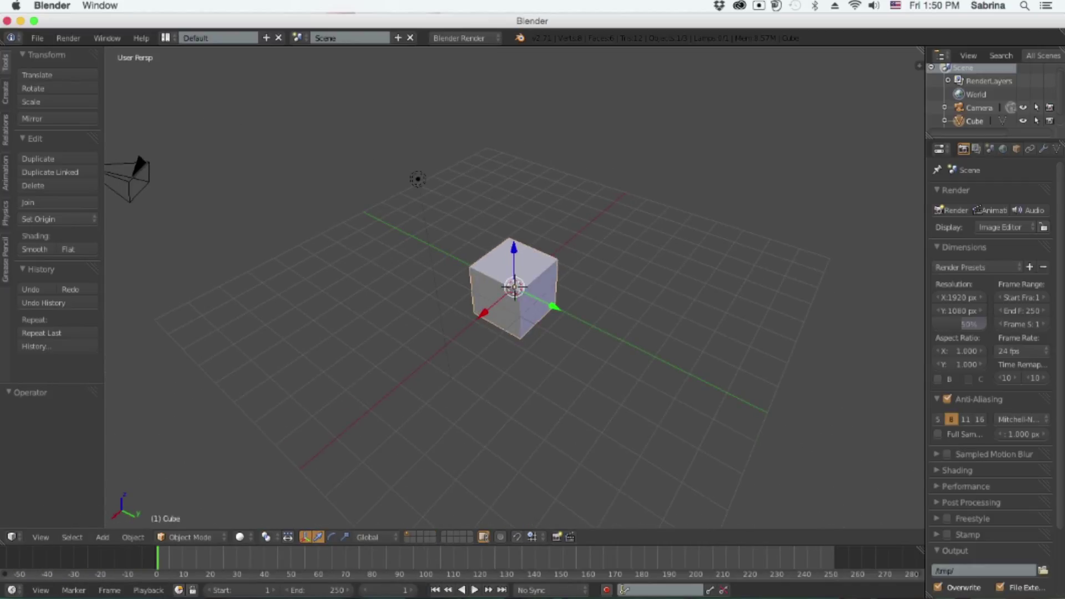
key("x")
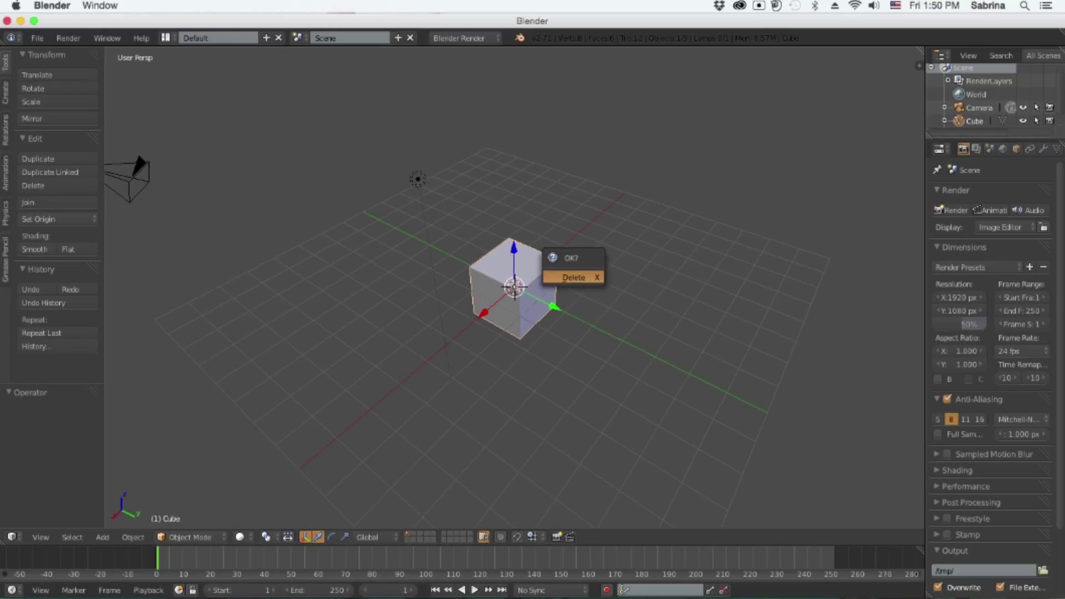
key("Return")
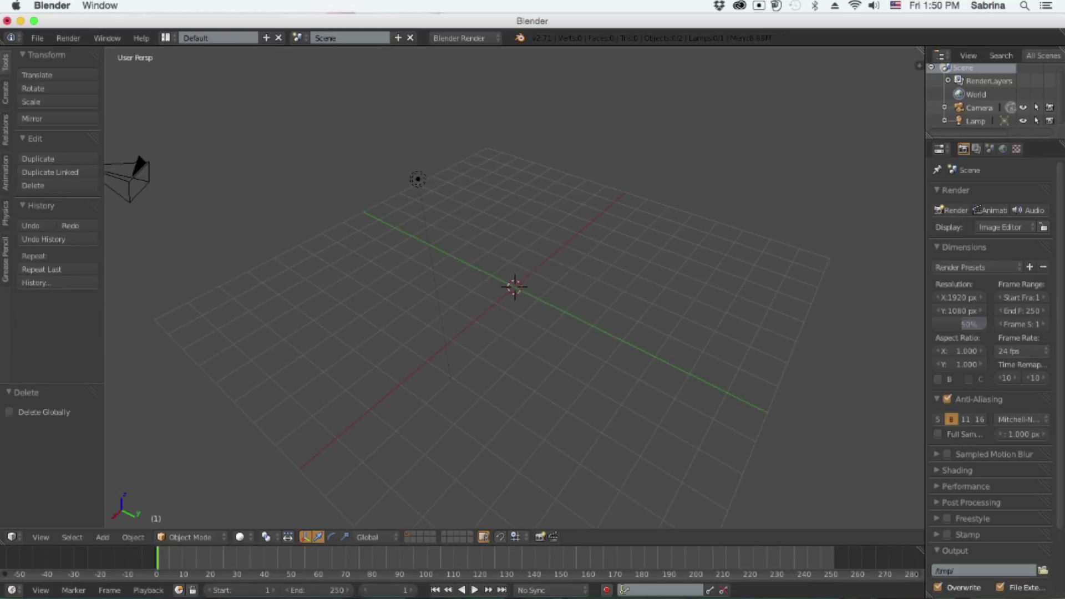
Start the Screencast Keys display from the viewport's properties region, then hide that region
key("n")
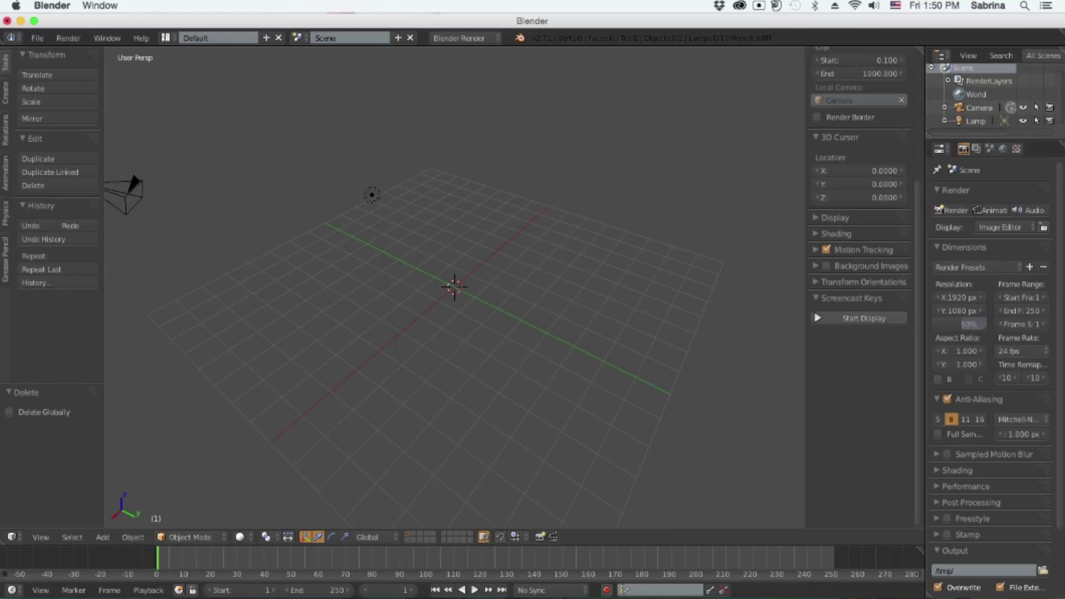
left_click(864, 317)
key("n")
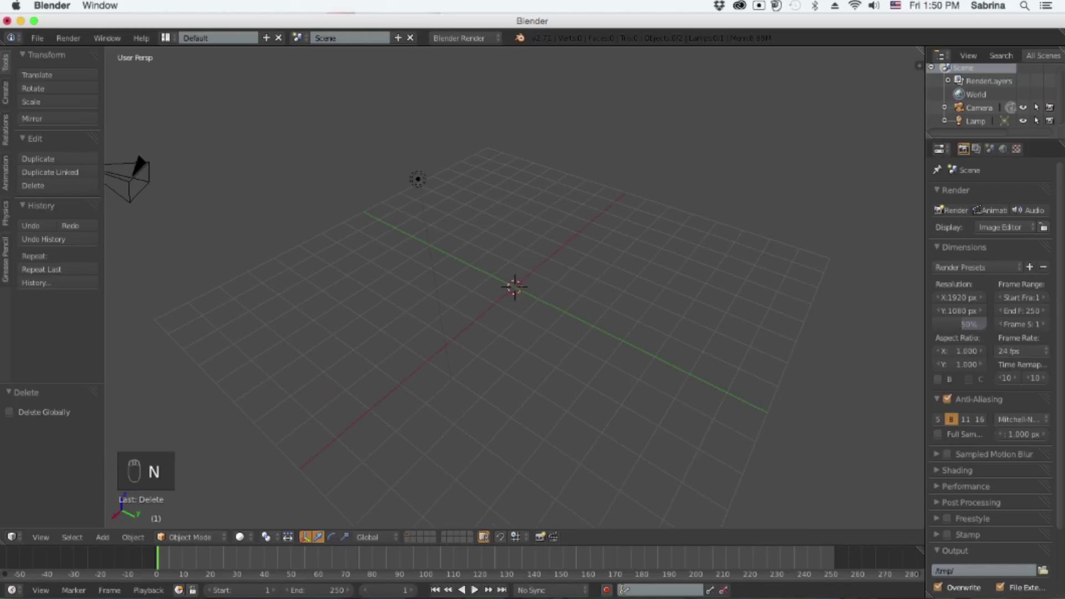
Toggle the viewport's tool shelf and properties region repeatedly, leaving both hidden
key("t")
key("n")
key("t")
key("n")
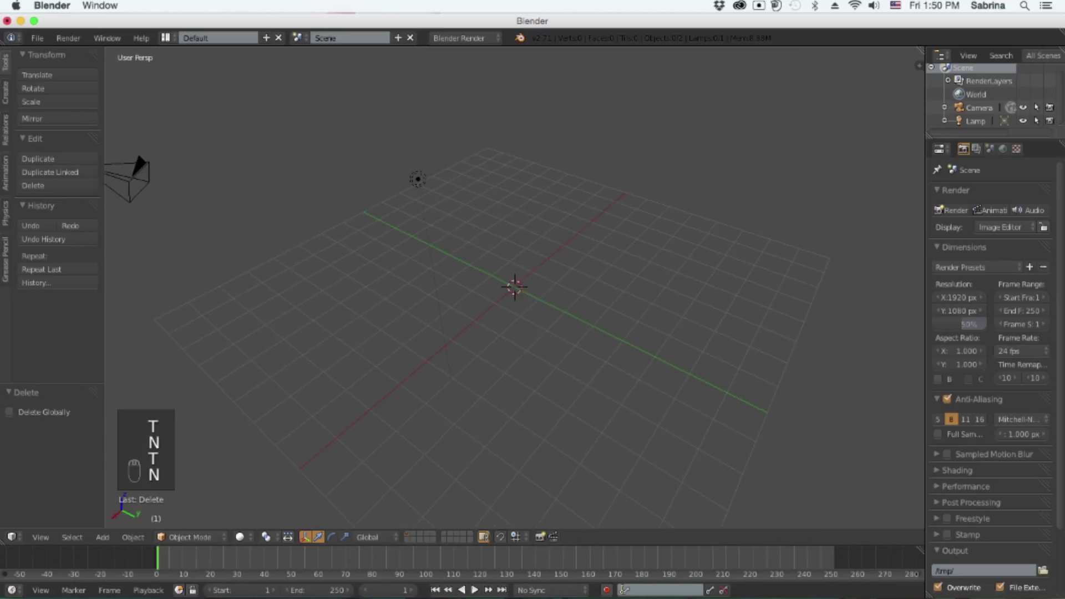
key("t")
key("n")
key("t")
key("n")
key("t")
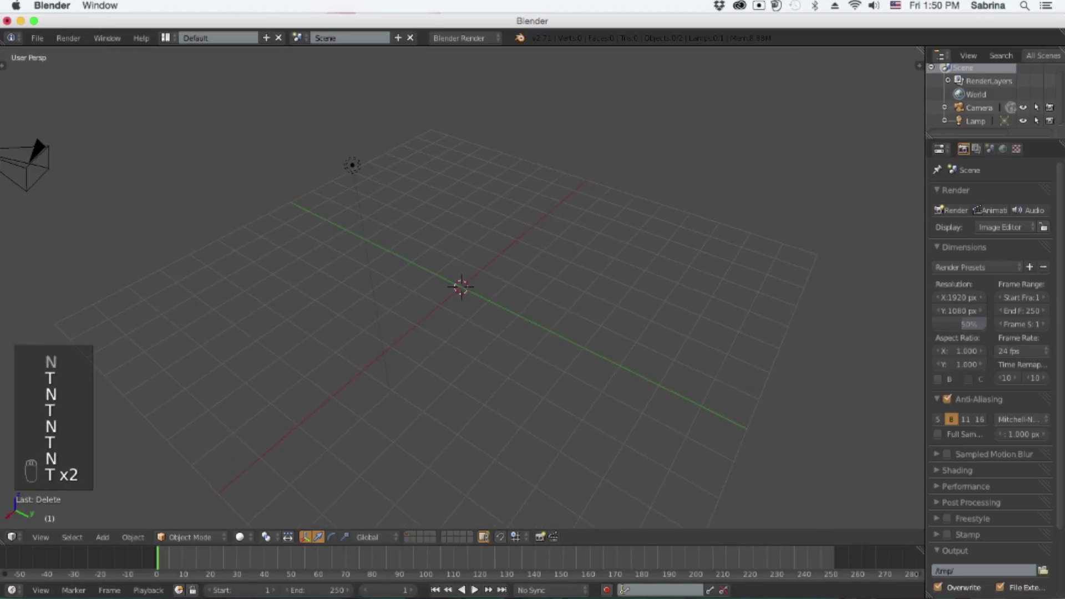
Add a Monkey mesh at the 3D cursor
middle_click_drag(432, 311, 610, 277)
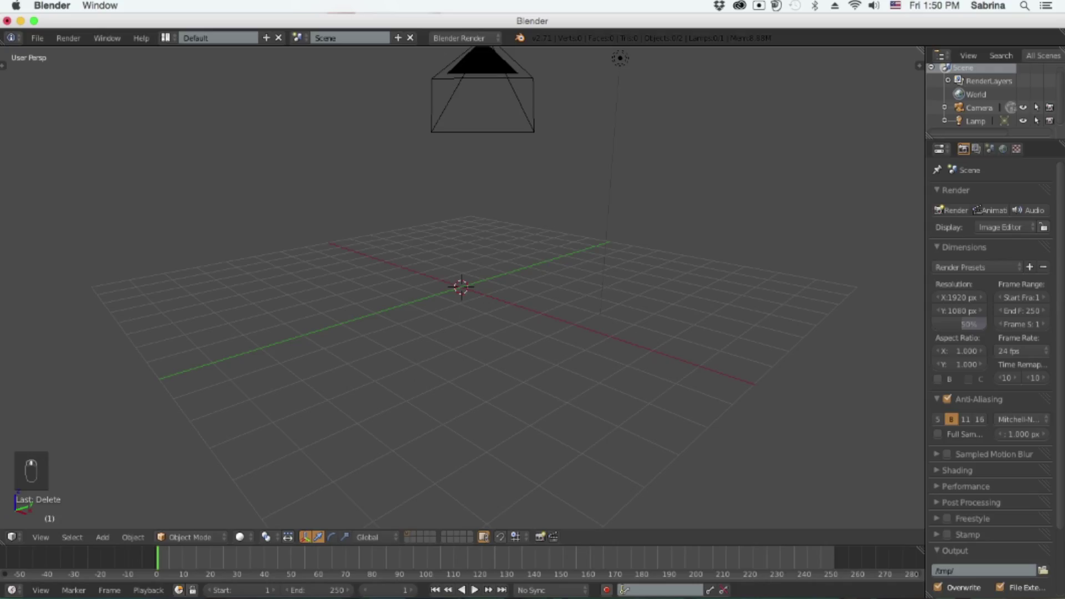
key("shift+a")
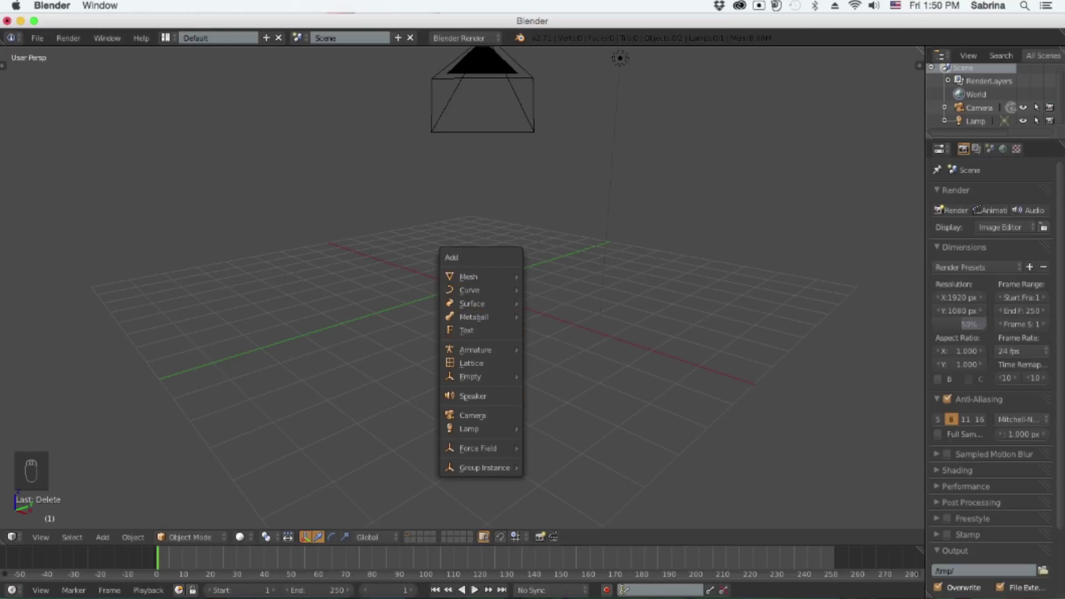
mouse_move(469, 276)
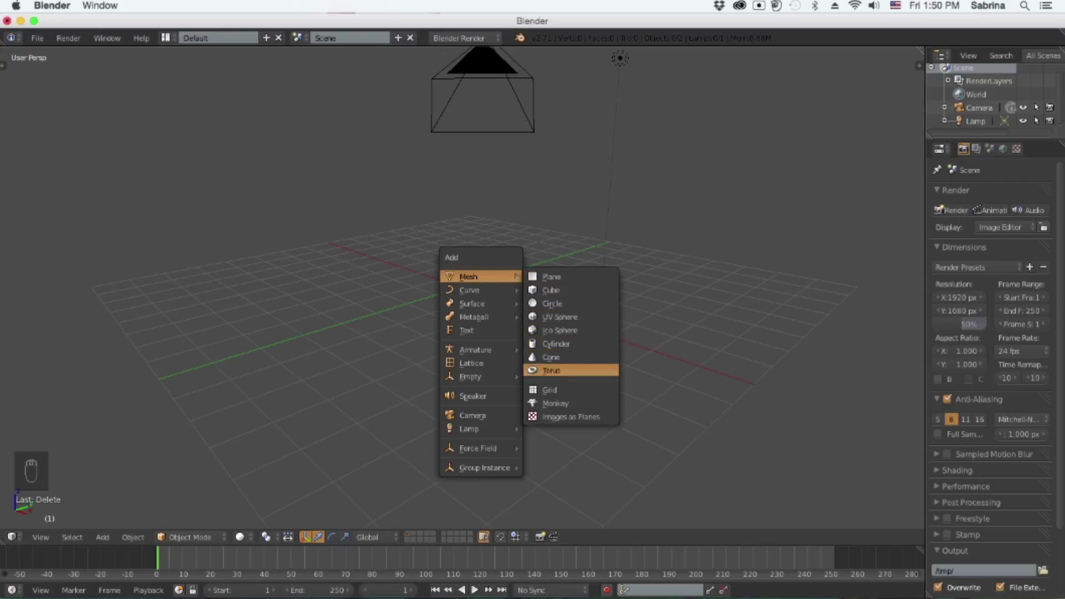
left_click(556, 403)
Apply smooth shading to the monkey head and hide the tool shelf again
middle_click_drag(556, 403, 624, 387)
key("t")
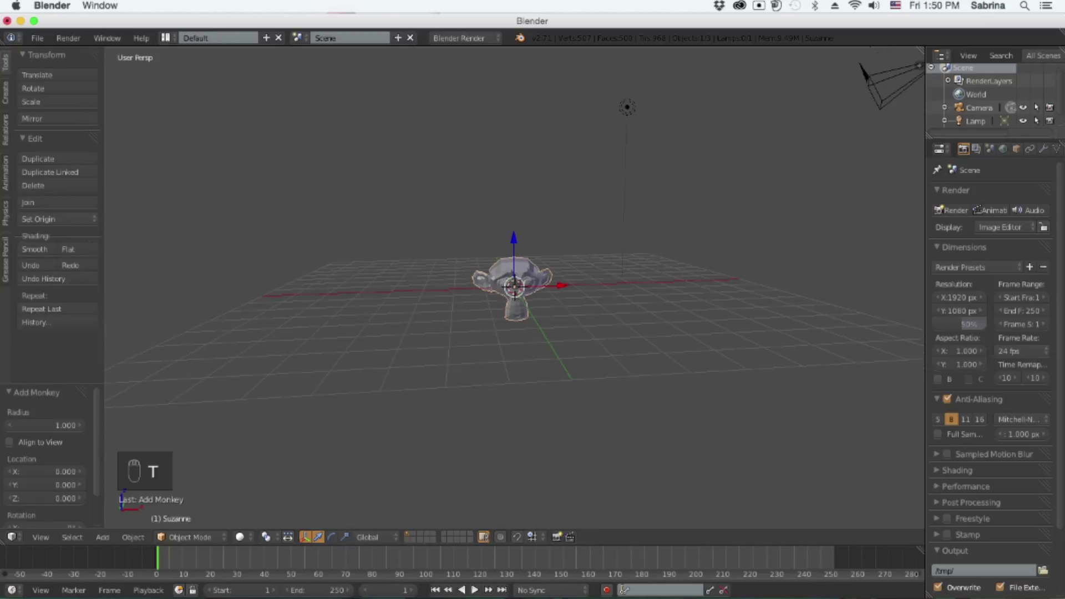
left_click(34, 249)
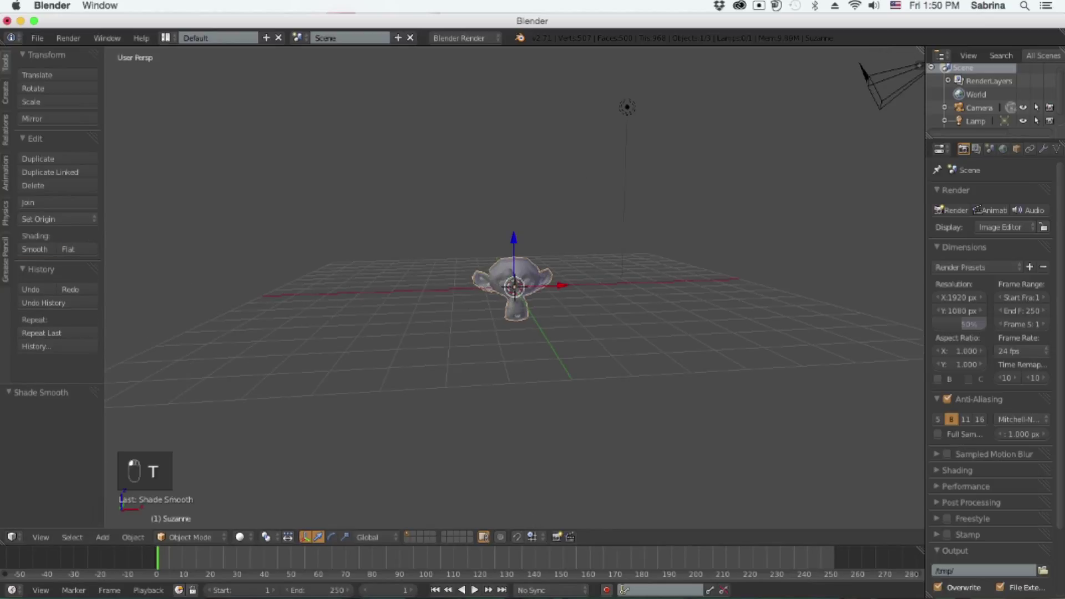
key("t")
Insert a LocRotScale keyframe for the monkey head at frame 1
scroll(460, 289, "up", 3)
scroll(460, 288, "up", 4)
middle_click_drag(460, 288, 410, 300)
scroll(460, 288, "down", 2)
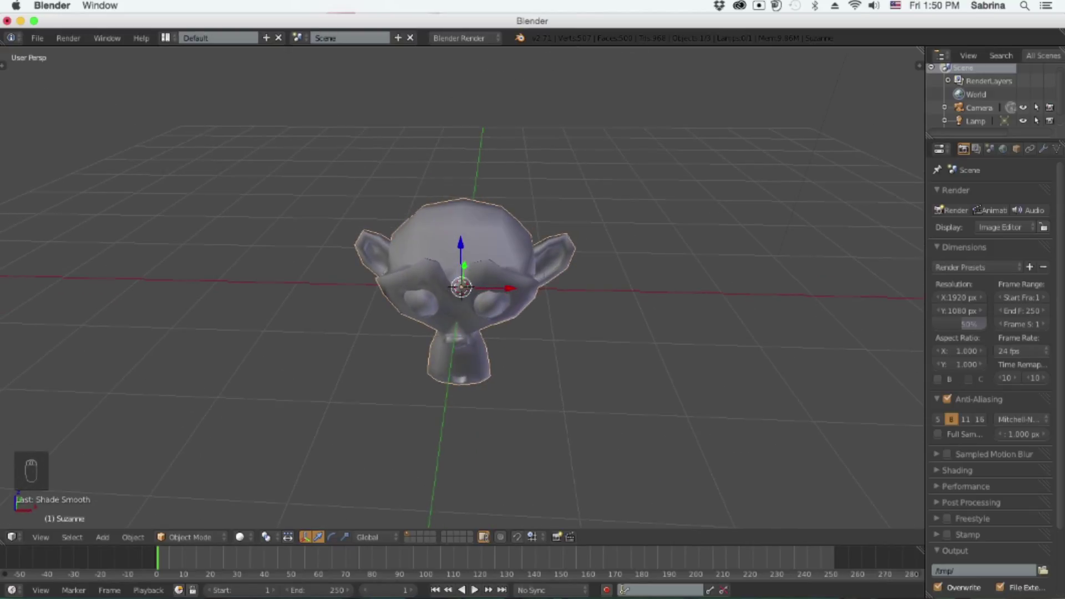
key("i")
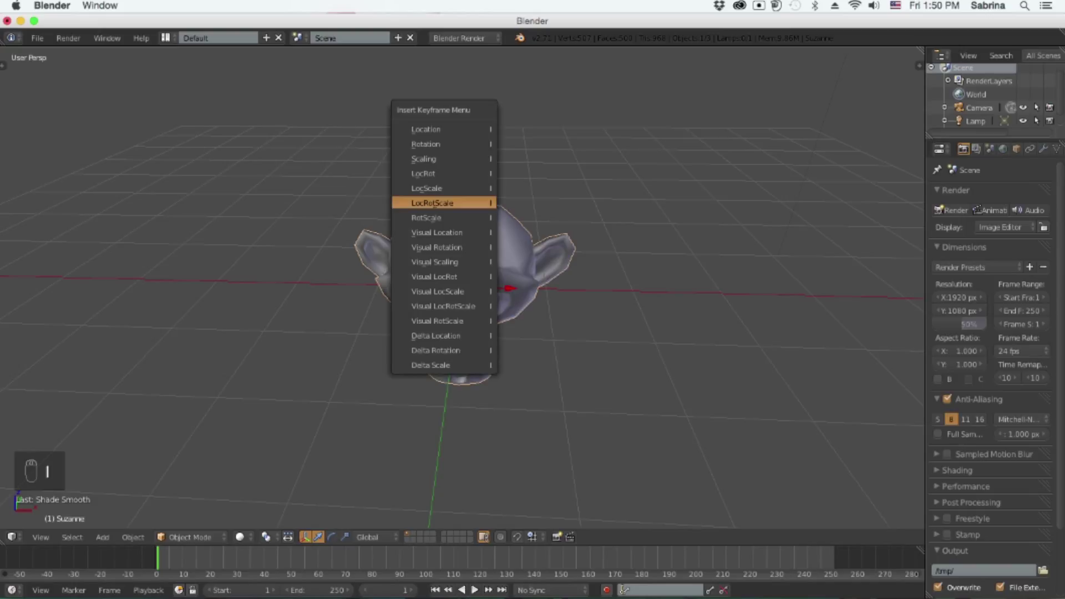
left_click(438, 203)
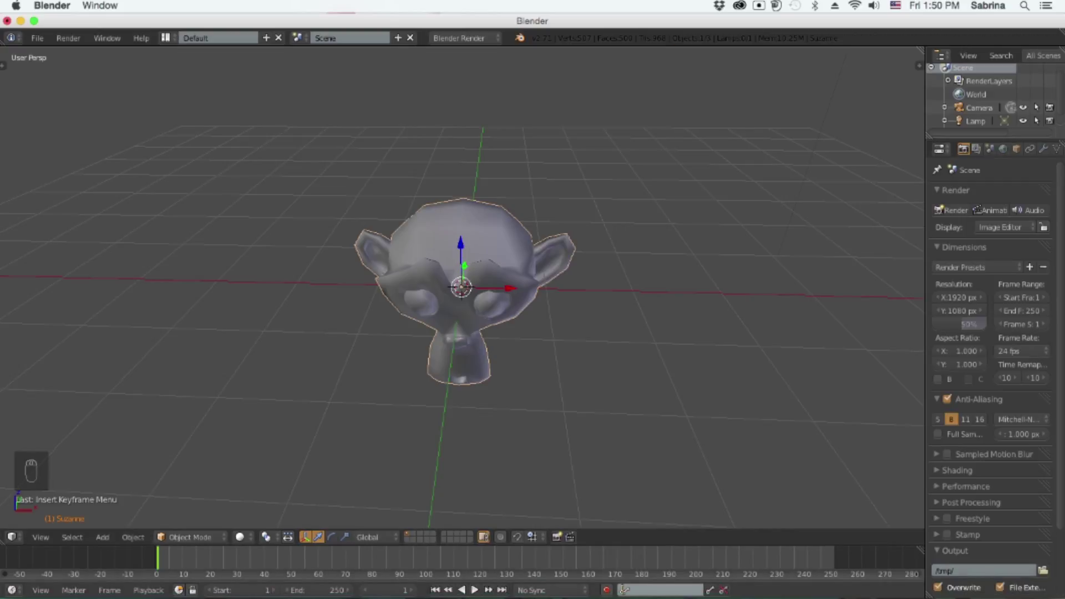
Set the timeline's active keying set to LocRotScale
left_click(660, 590)
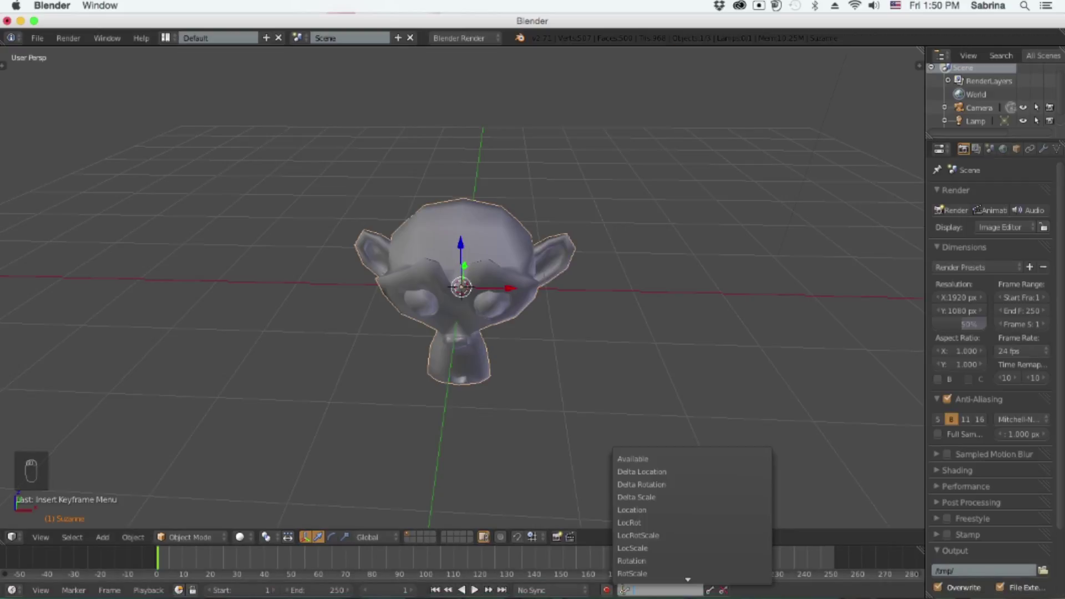
type("locr")
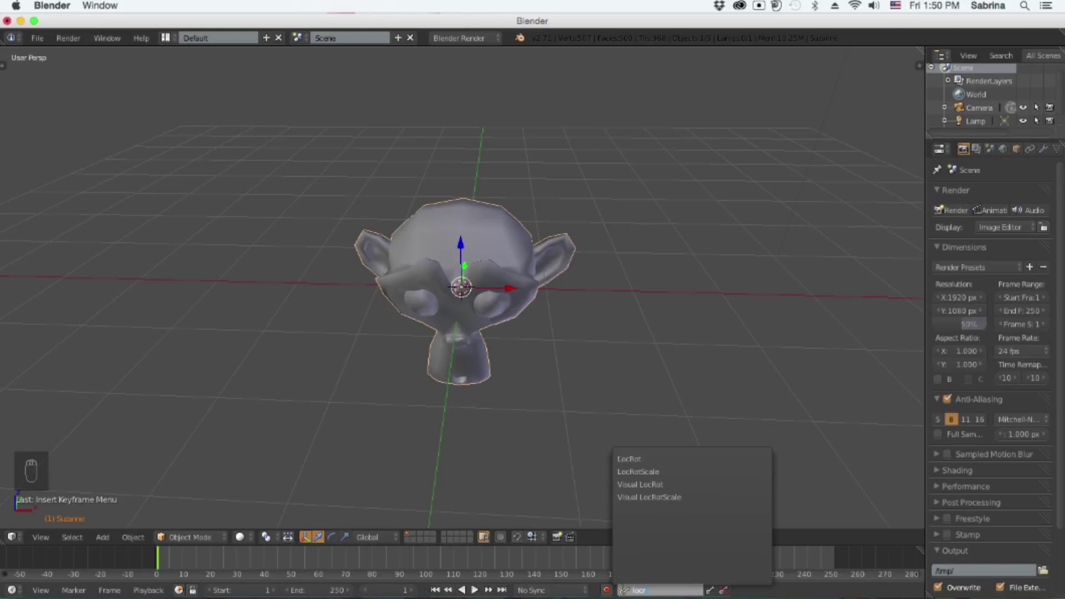
type("otscale")
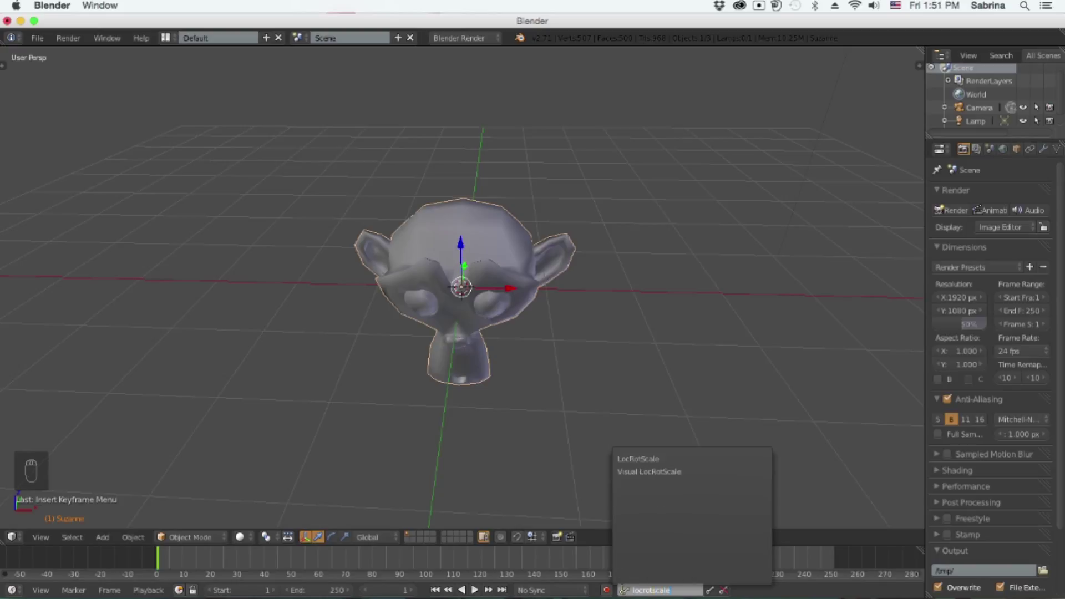
key("Return")
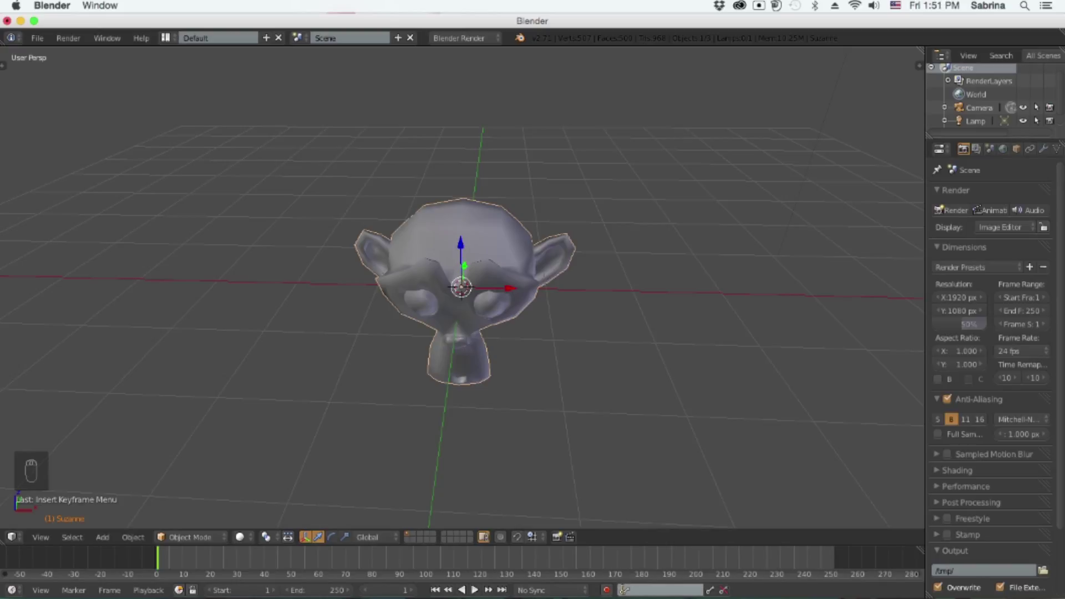
left_click(660, 589)
left_click(721, 535)
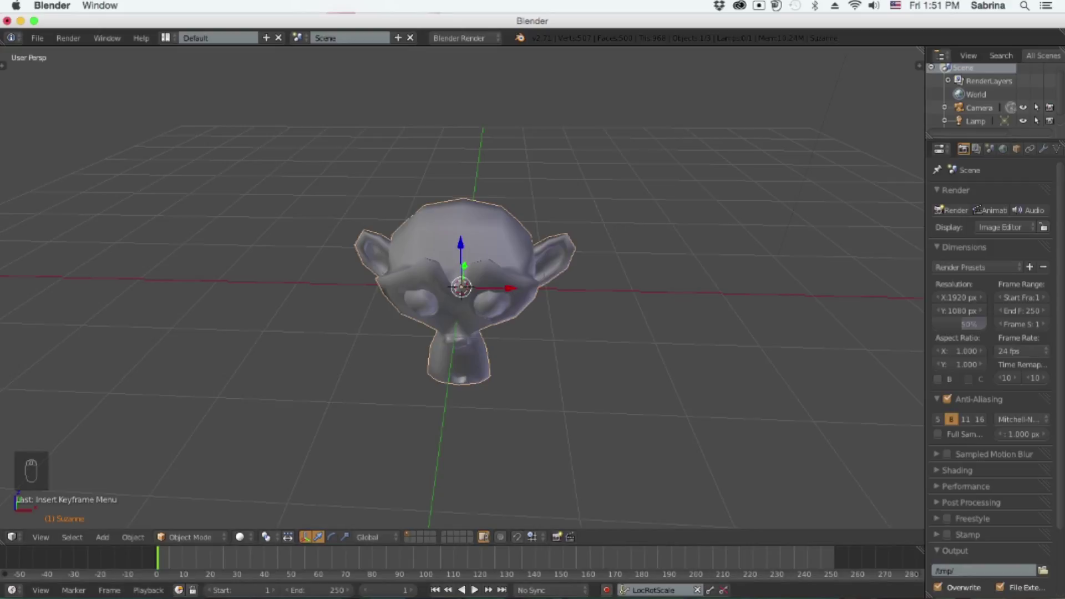
Key the monkey head at frame 1 using the active LocRotScale keying set
scroll(460, 287, "down", 2)
middle_click_drag(461, 287, 449, 247)
key("i")
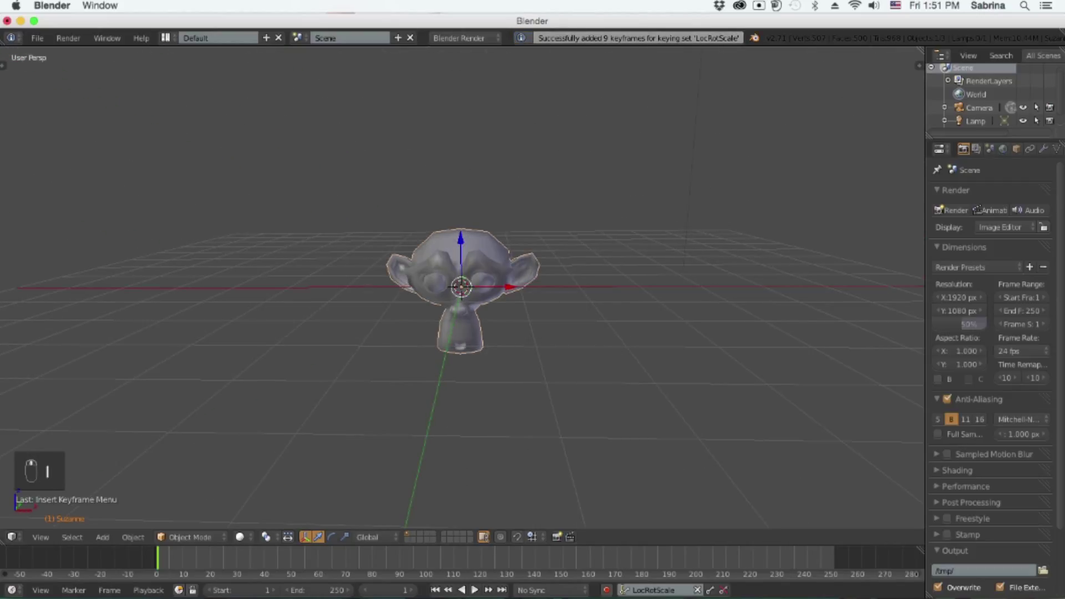
At frame 20, raise the monkey head along the Z axis well above the grid and insert a keyframe
left_click_drag(461, 238, 461, 110)
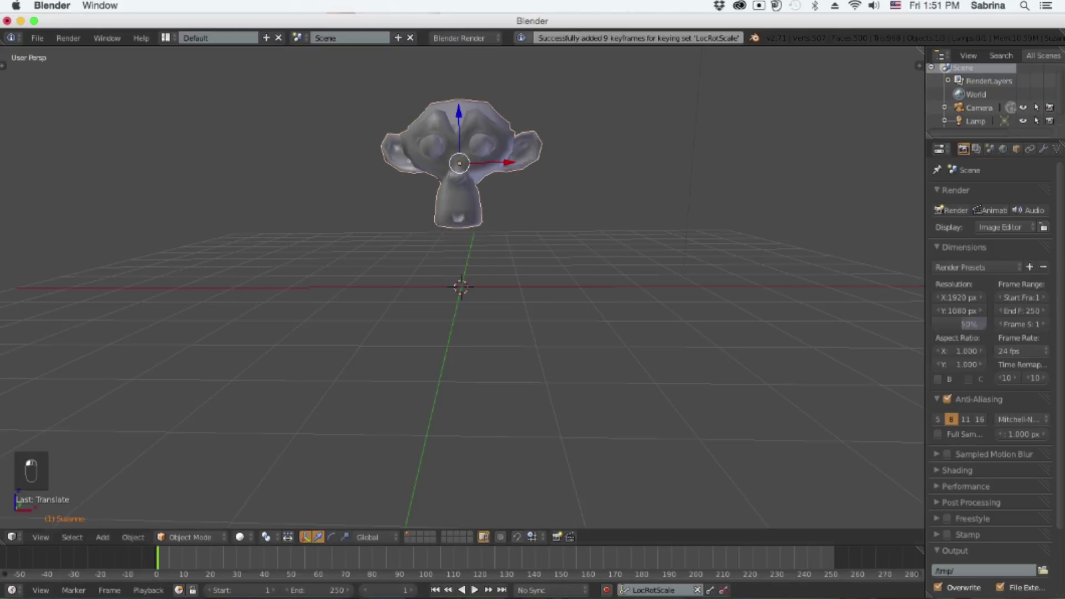
left_click(201, 559)
left_click_drag(201, 558, 210, 559)
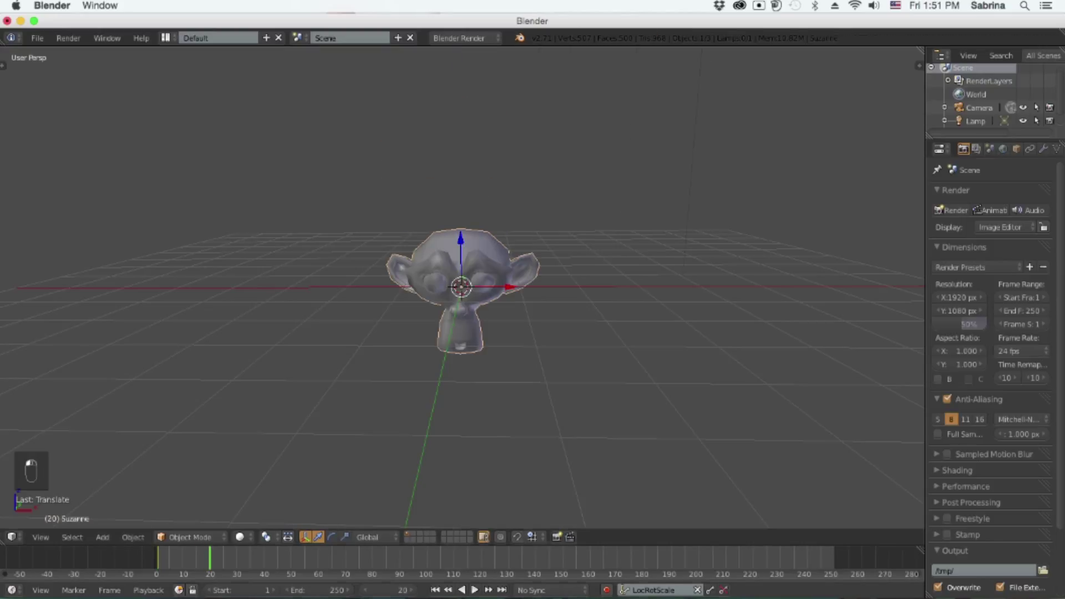
left_click_drag(461, 239, 458, 63)
key("i")
At frame 40, move the monkey head far out beyond the grid's side and insert a keyframe
scroll(458, 63, "down", 6)
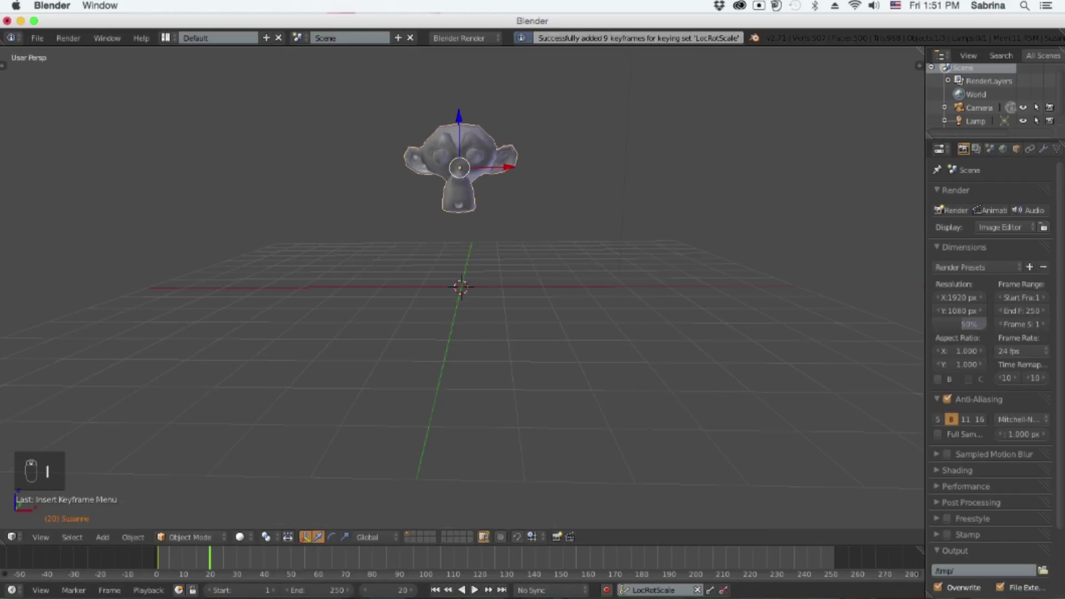
middle_click_drag(458, 63, 406, 81)
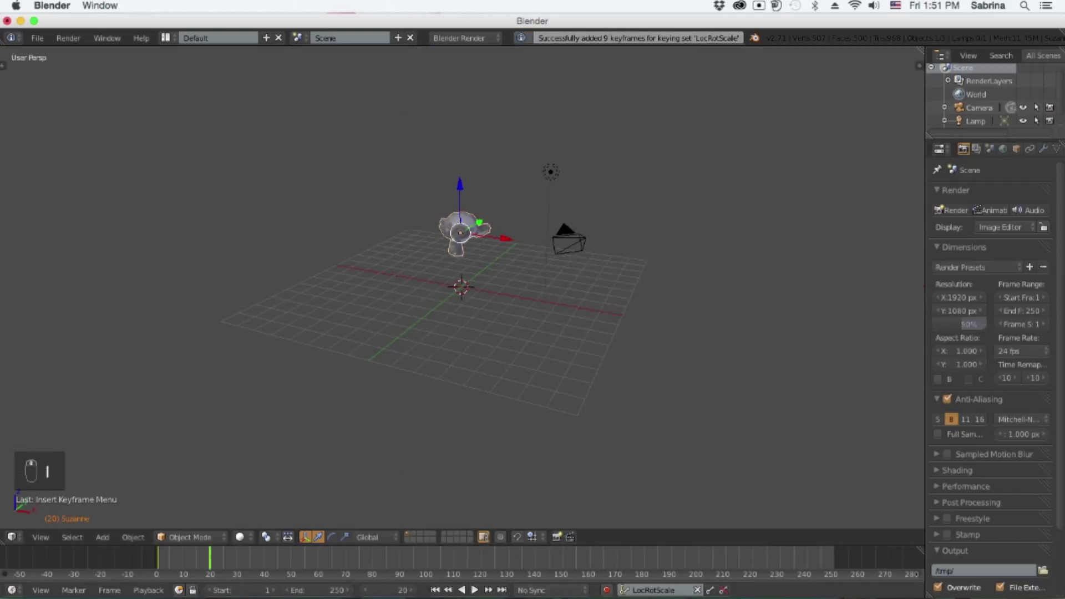
left_click(264, 559)
key("g")
left_click(11, 191)
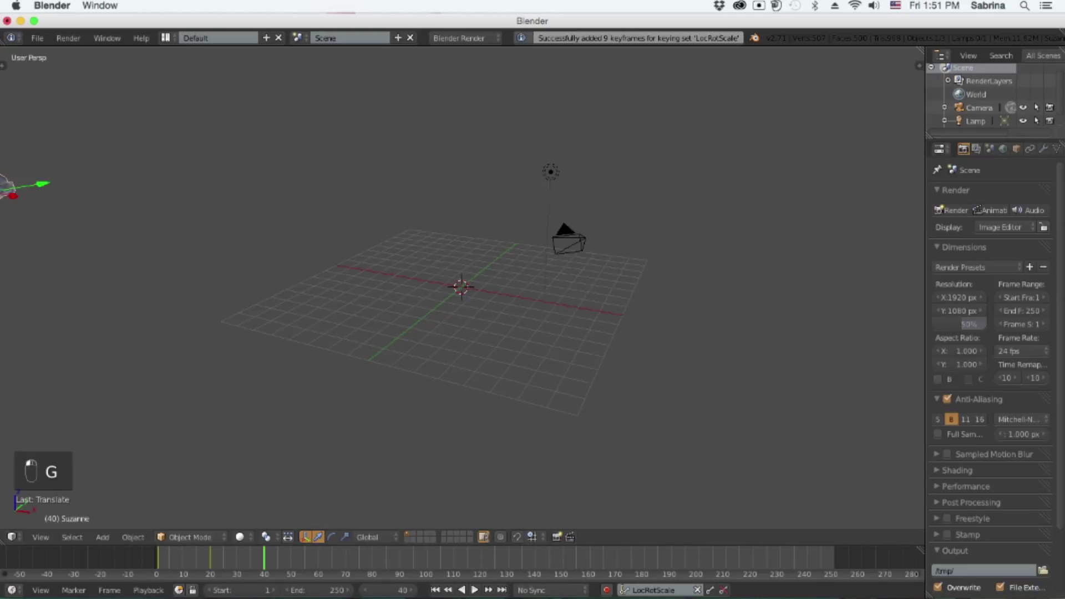
scroll(462, 287, "down", 2)
key("i")
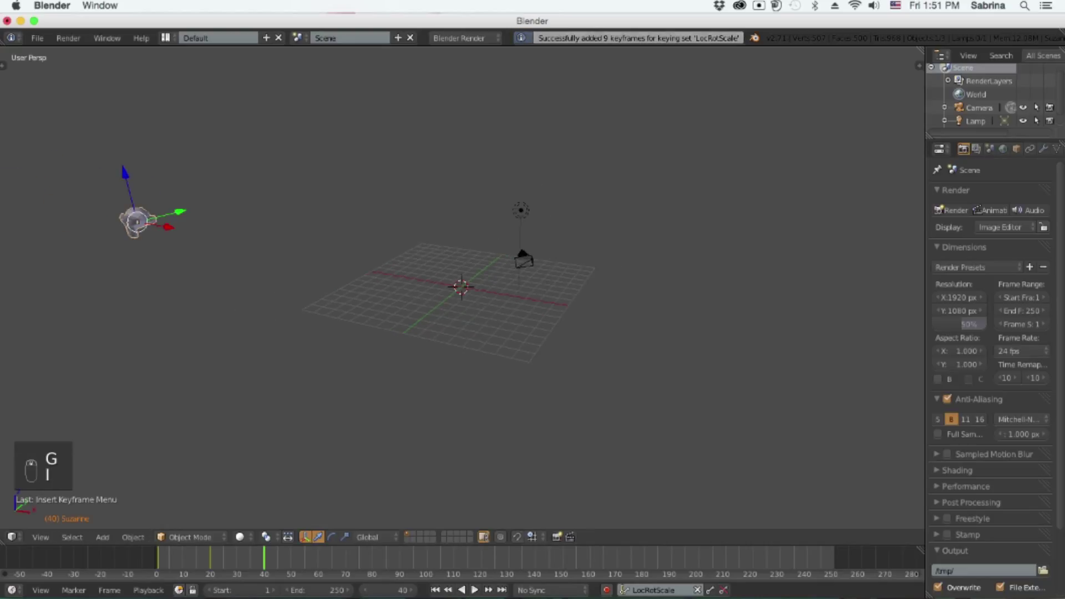
At frame 61, rotate the monkey head freely with trackball rotation and insert a keyframe
left_click_drag(264, 559, 321, 559)
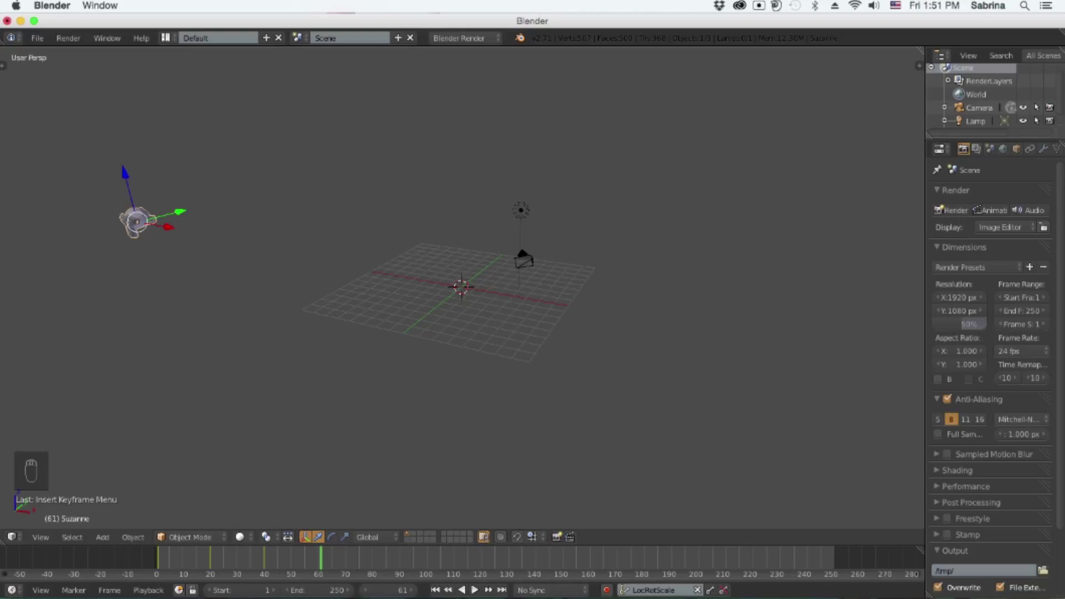
key("r")
key("r")
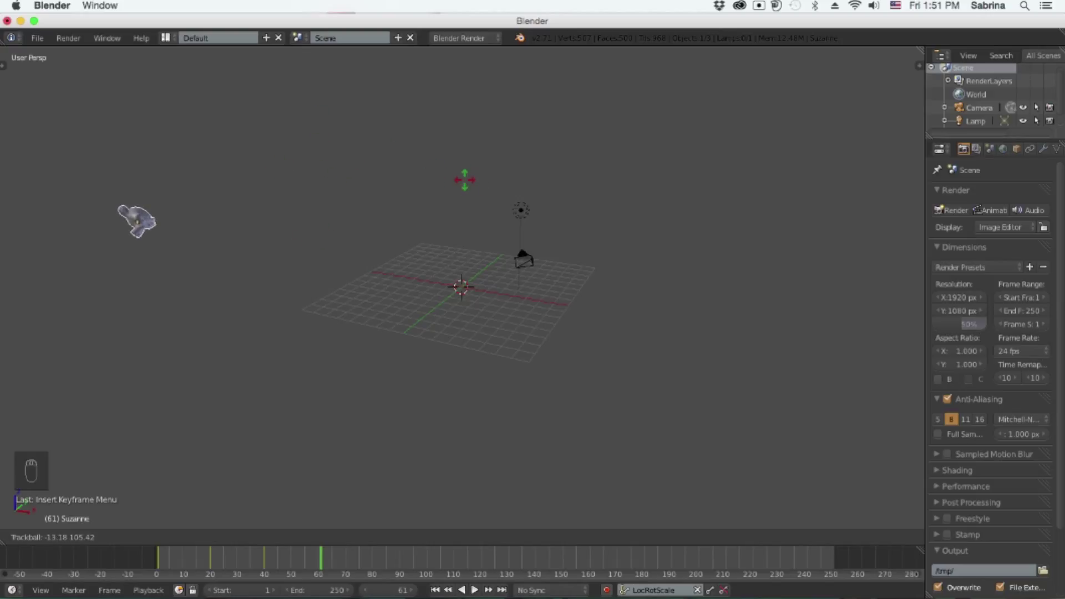
left_click(464, 179)
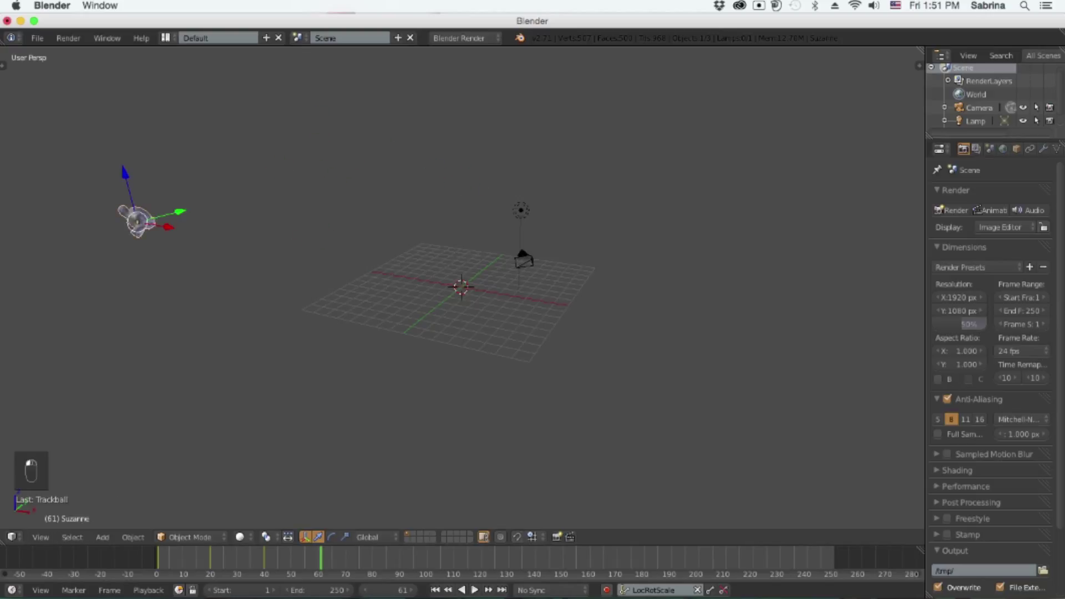
key("i")
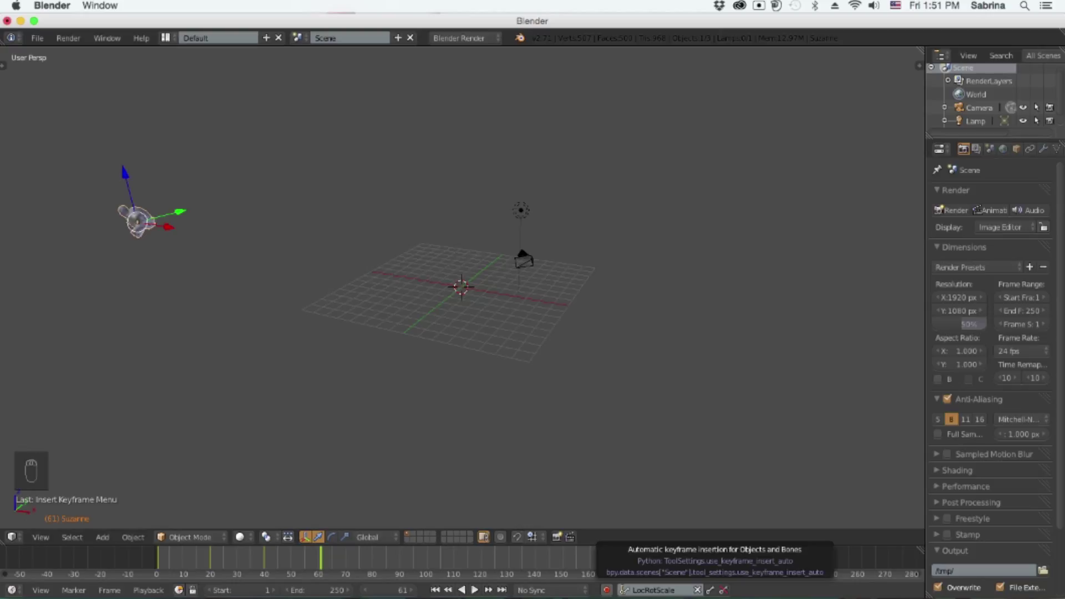
Enable automatic keyframe insertion and rotate the monkey head about -86 degrees at frame 84
left_click(606, 590)
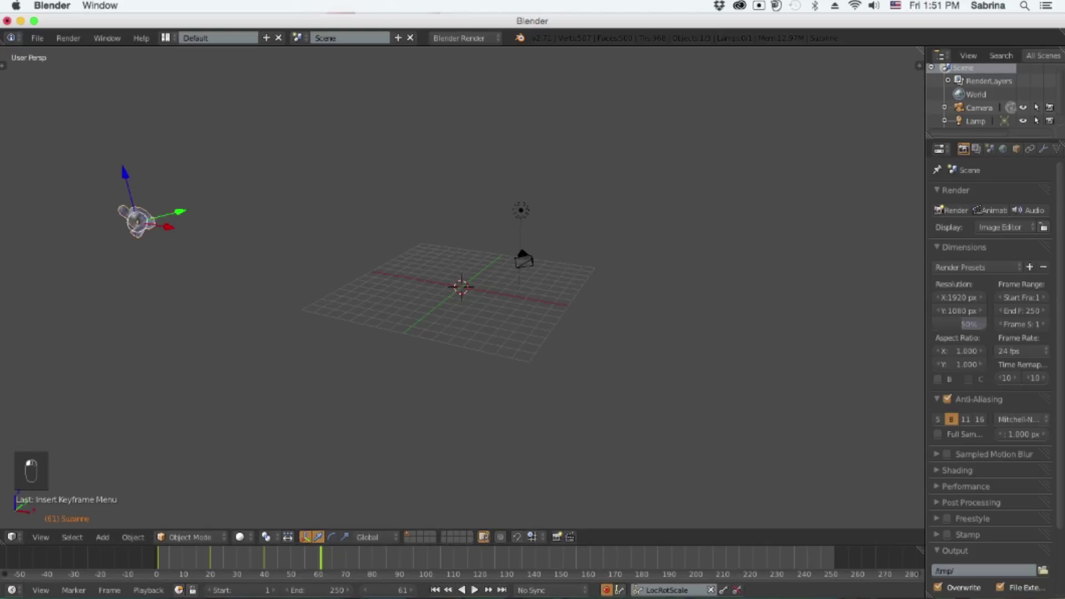
left_click_drag(381, 559, 383, 559)
key("r")
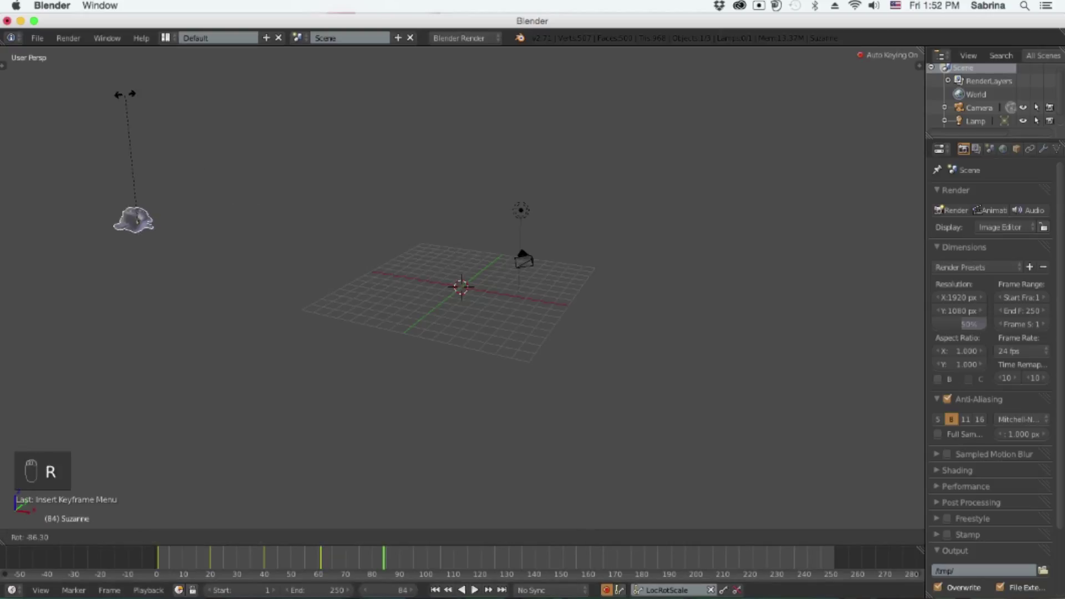
left_click(126, 94)
At frame 125, move the monkey head back beside the lamp and rotate it freely with trackball rotation
left_click_drag(473, 559, 495, 559)
key("g")
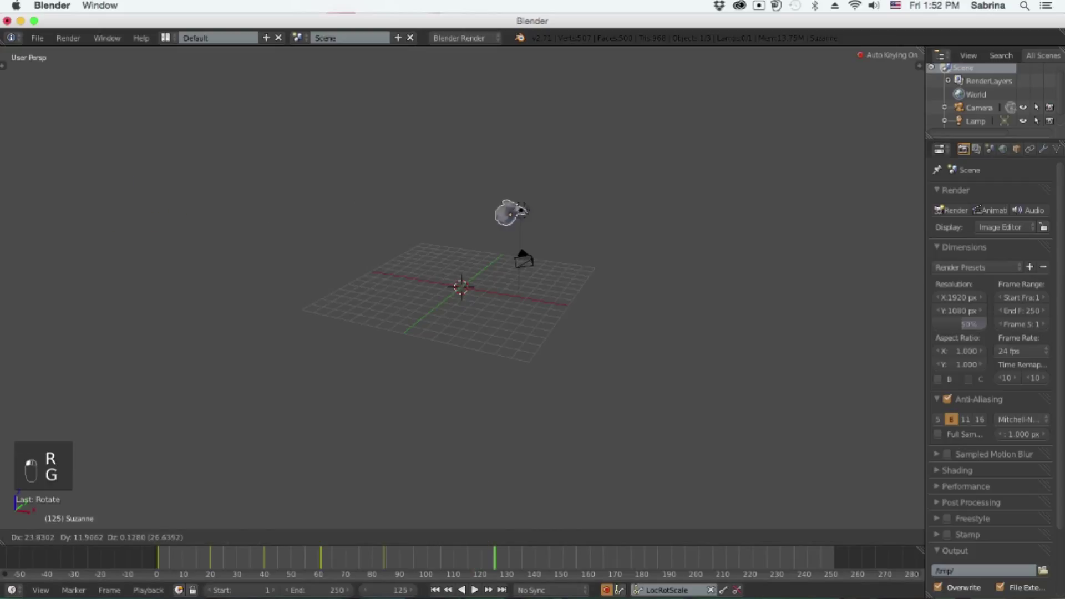
left_click(740, 103)
key("r")
key("r")
left_click(717, 295)
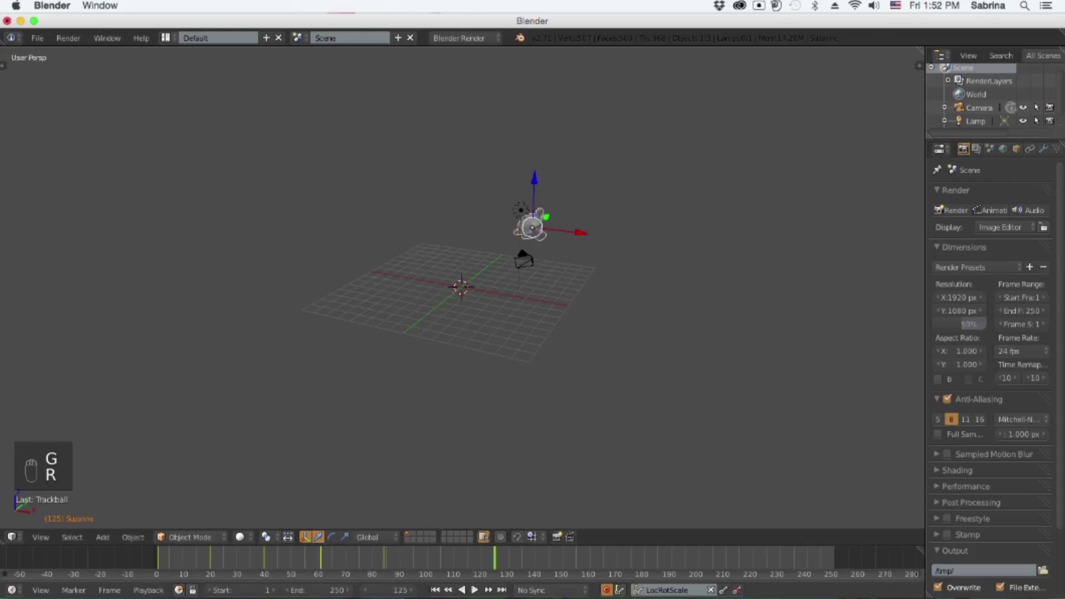
Play the monkey head animation from frame 1 and stop it past the last keyframe
left_click(436, 590)
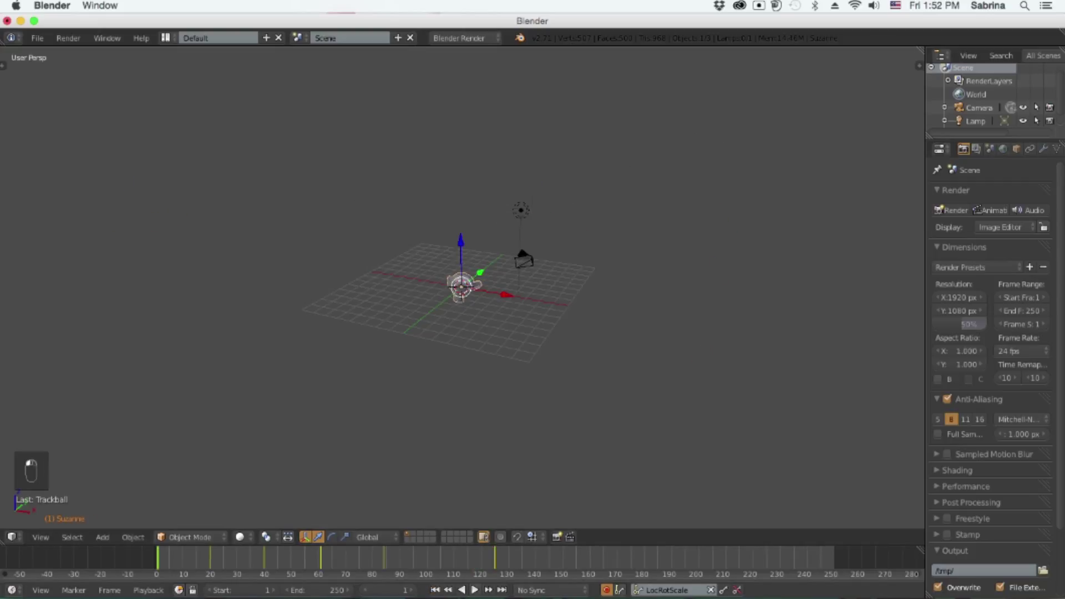
left_click(474, 589)
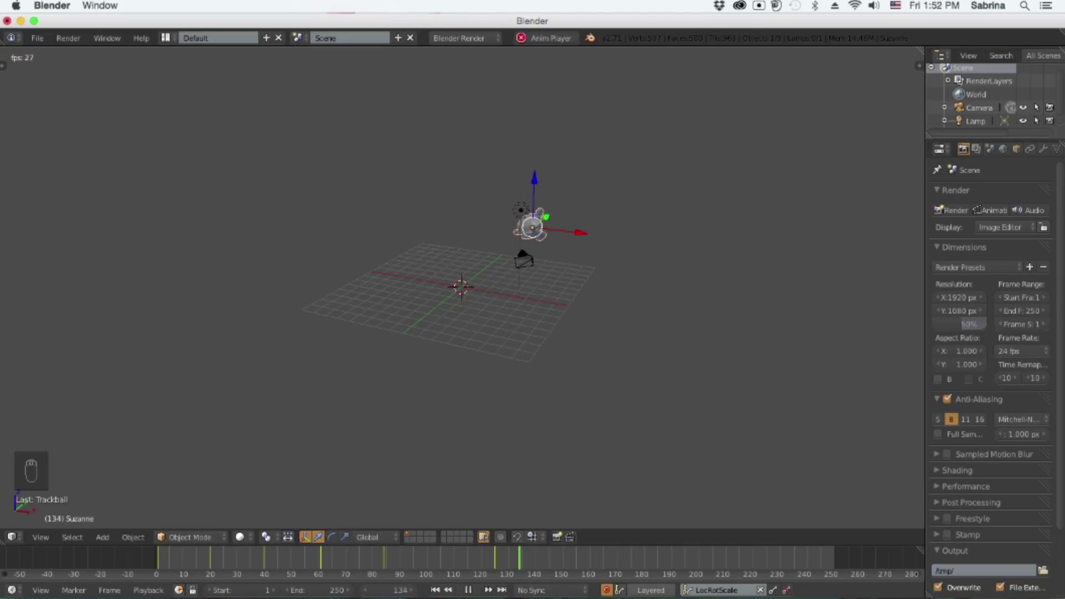
left_click(471, 589)
scroll(461, 287, "up", 2)
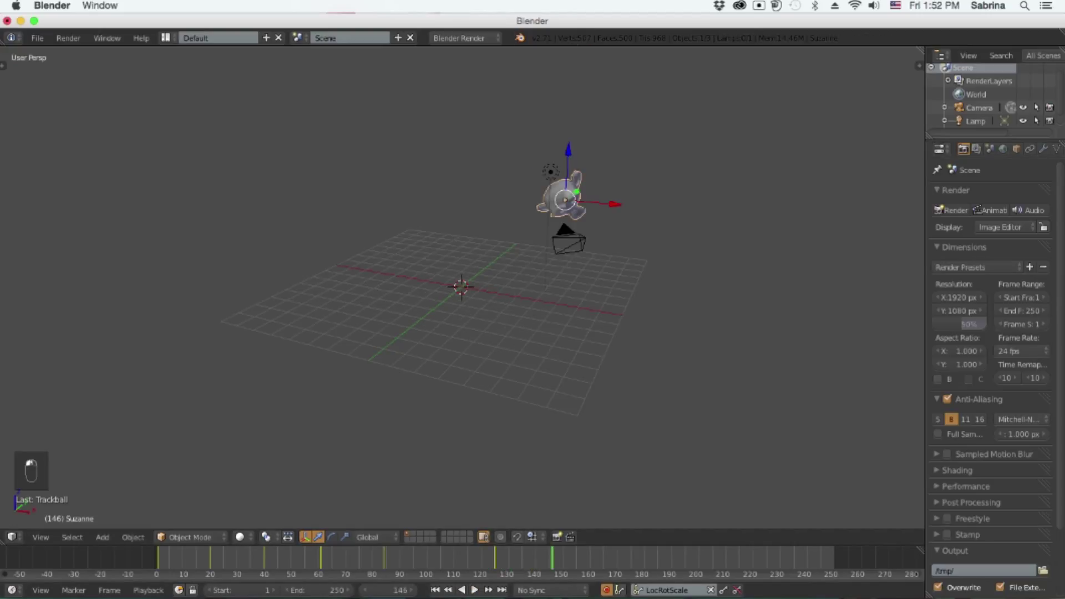
Widen the properties editor and examine the render settings from the dimensions down to the output options
left_click_drag(925, 289, 805, 288)
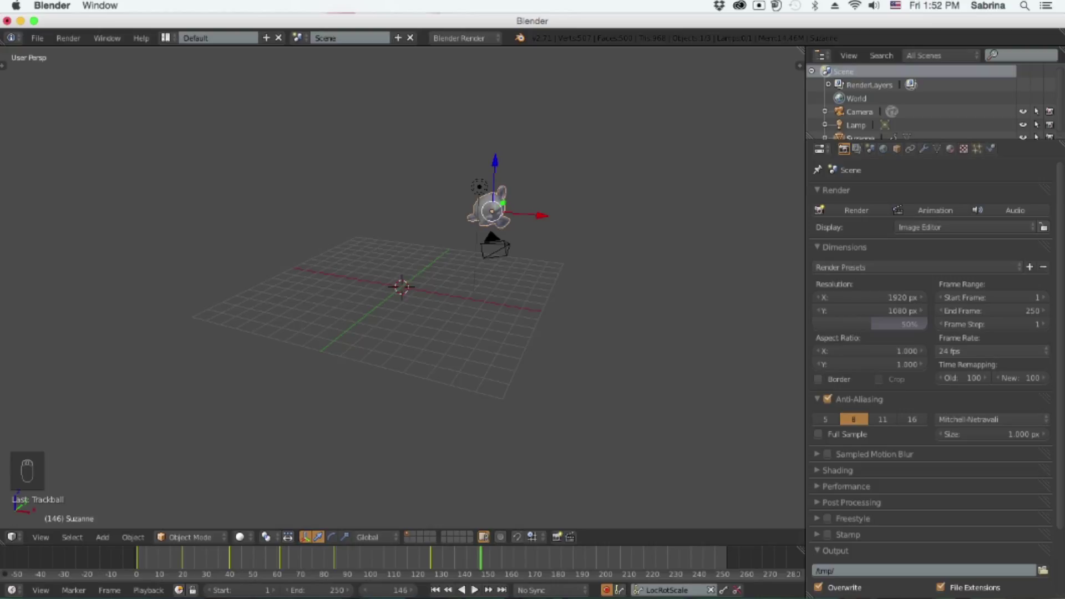
left_click(883, 149)
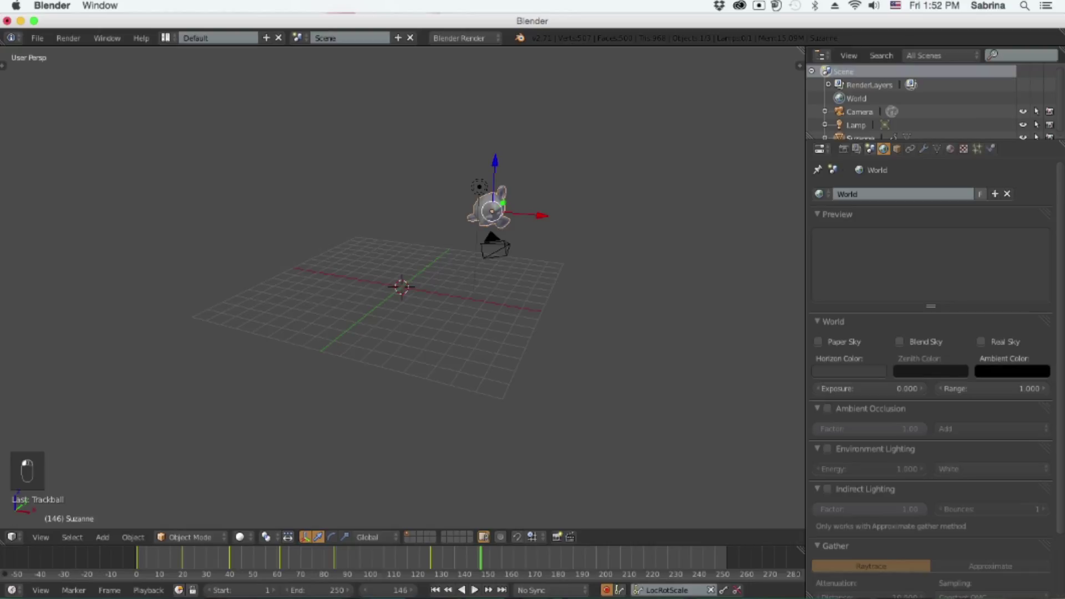
left_click(869, 148)
left_click(857, 149)
left_click(843, 149)
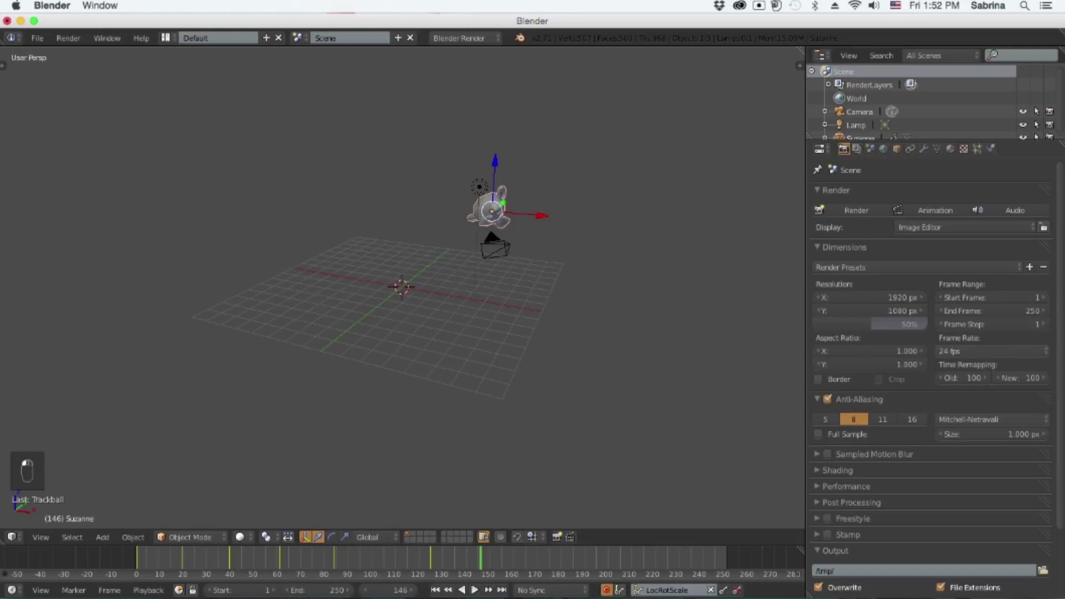
scroll(857, 208, "down", 1)
scroll(857, 200, "up", 1)
scroll(932, 377, "down", 3)
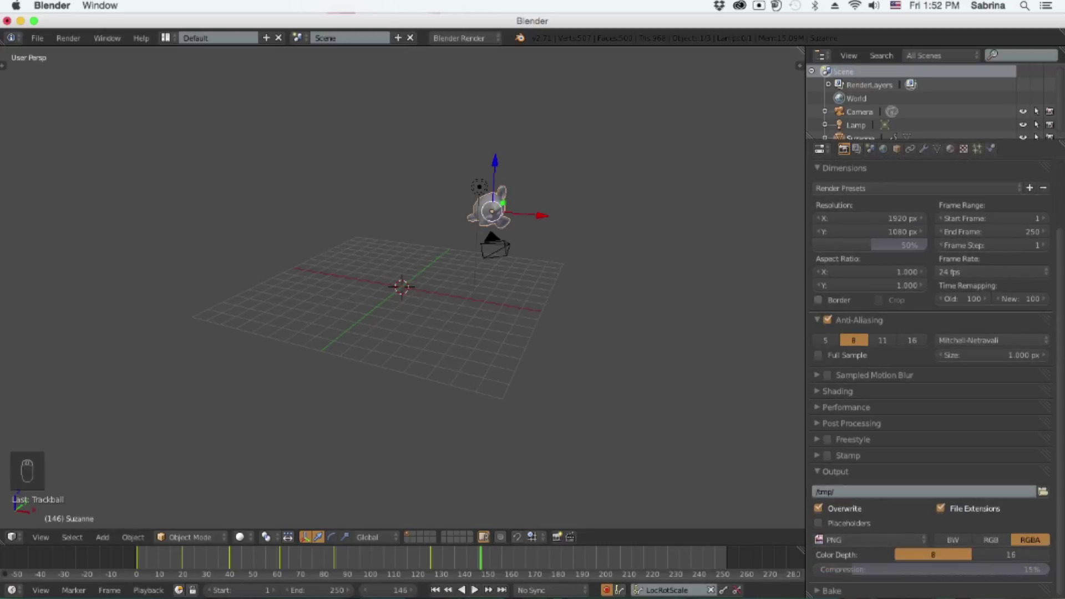
scroll(932, 377, "up", 3)
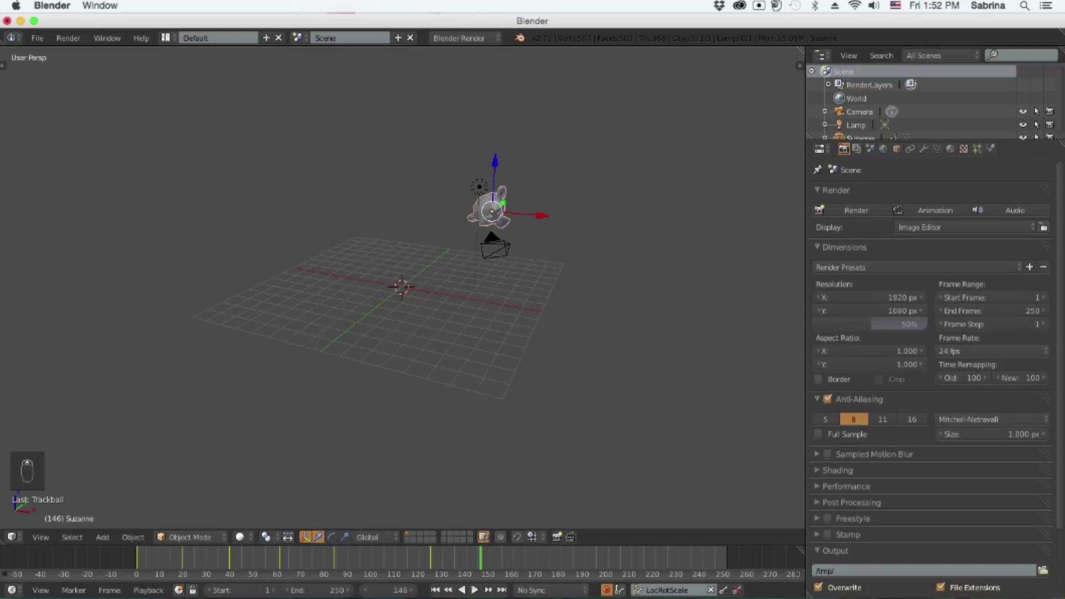
Examine the render layer's Layer and Passes settings, collapse them again, and show the scene settings
left_click(857, 149)
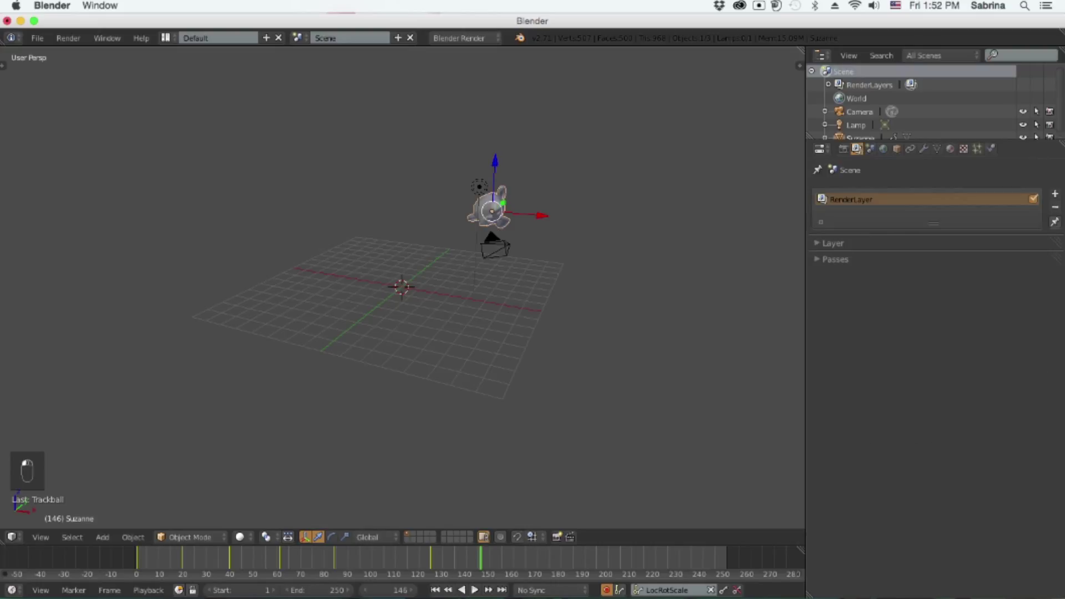
left_click(817, 243)
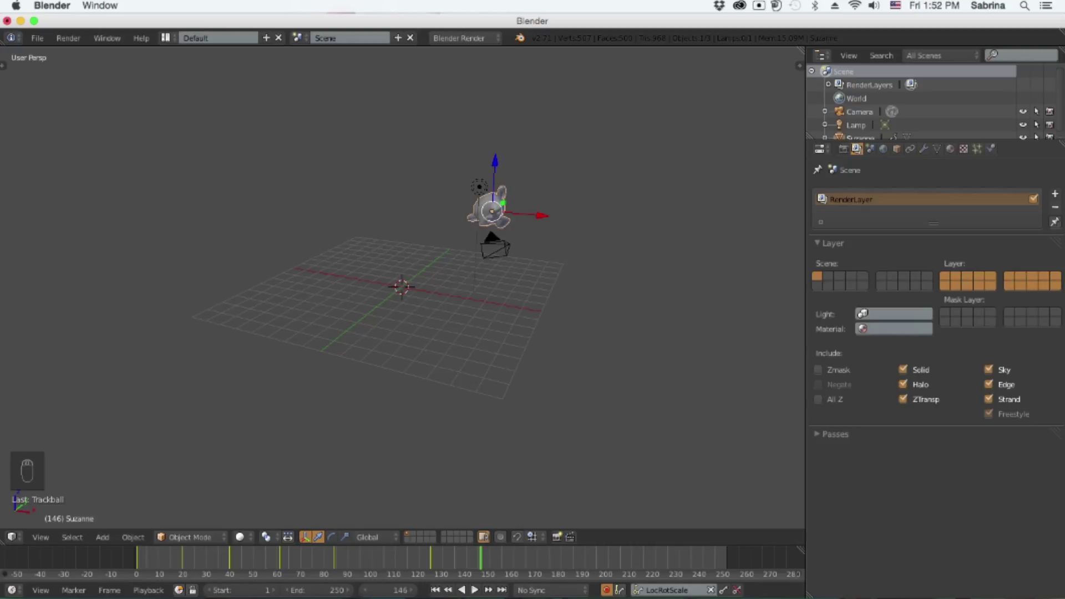
left_click(817, 434)
left_click(818, 434)
left_click(818, 243)
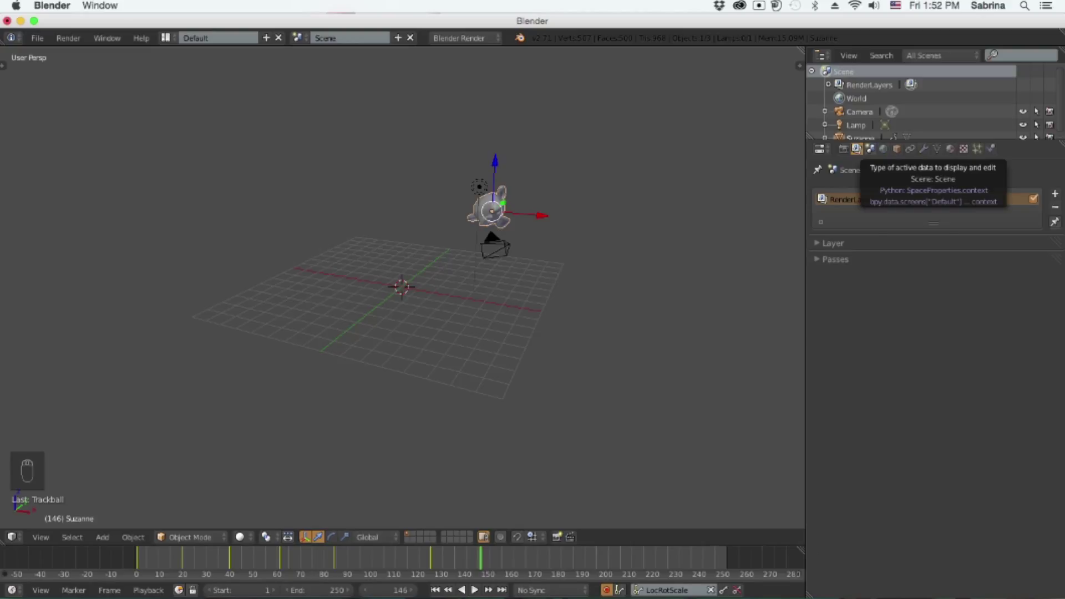
left_click(870, 149)
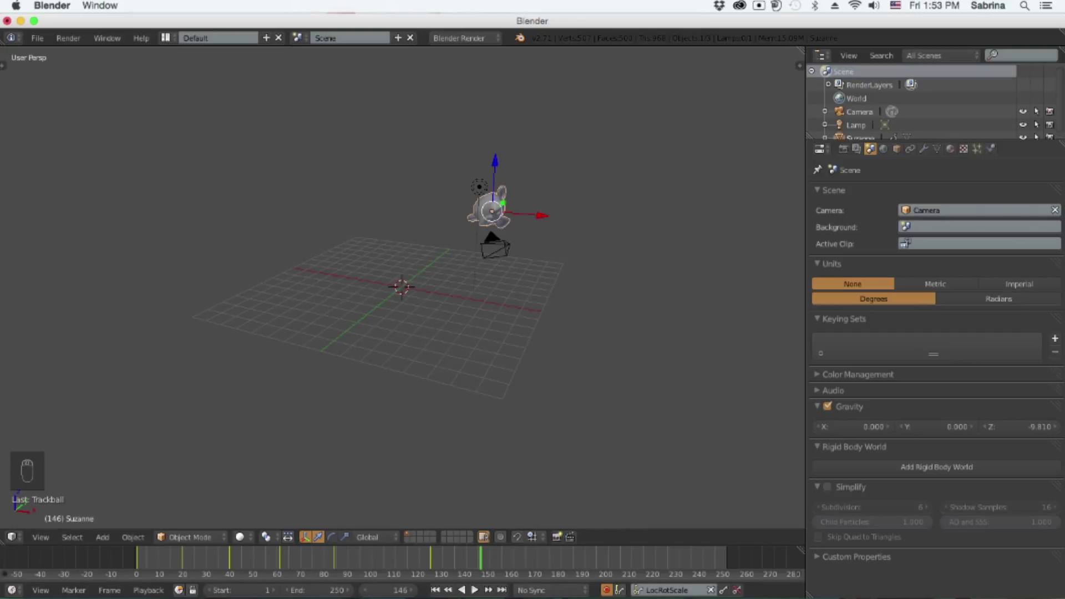
Set the world's horizon color to a bright, saturated purple
left_click(884, 149)
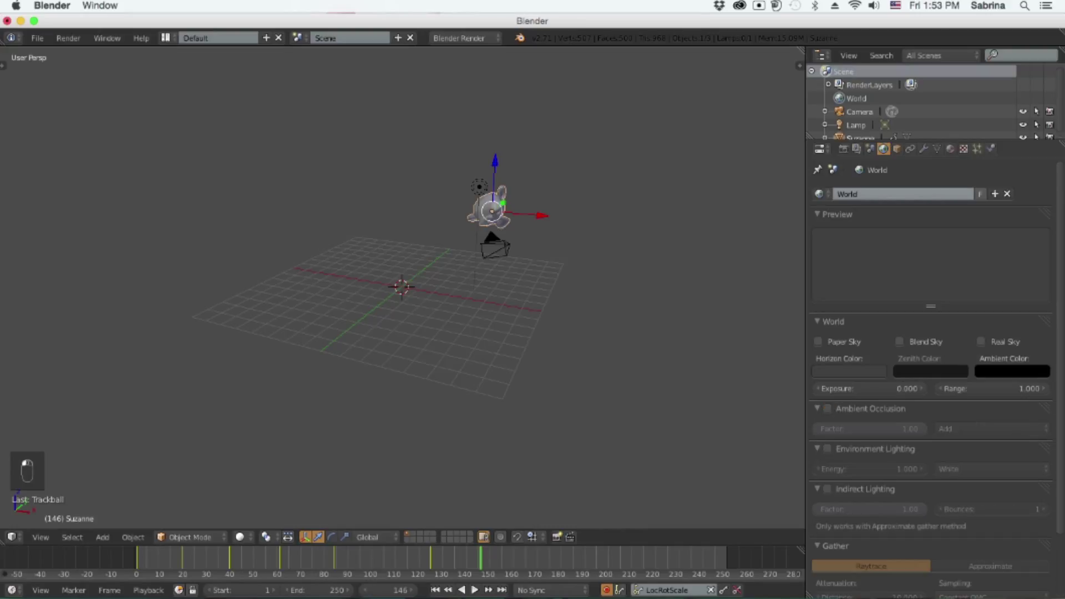
left_click(849, 371)
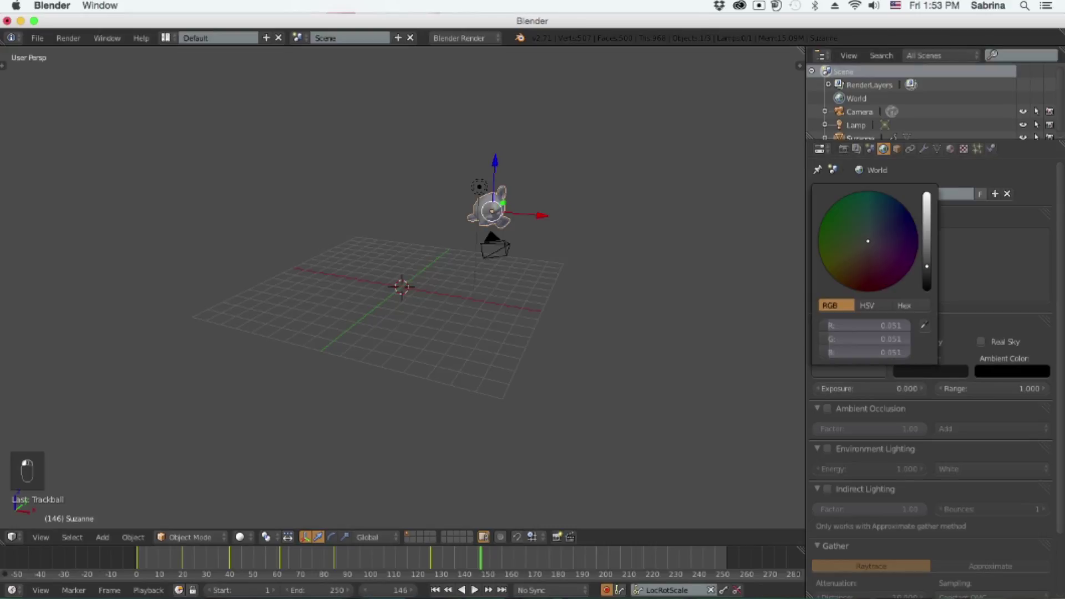
left_click(914, 241)
left_click(927, 202)
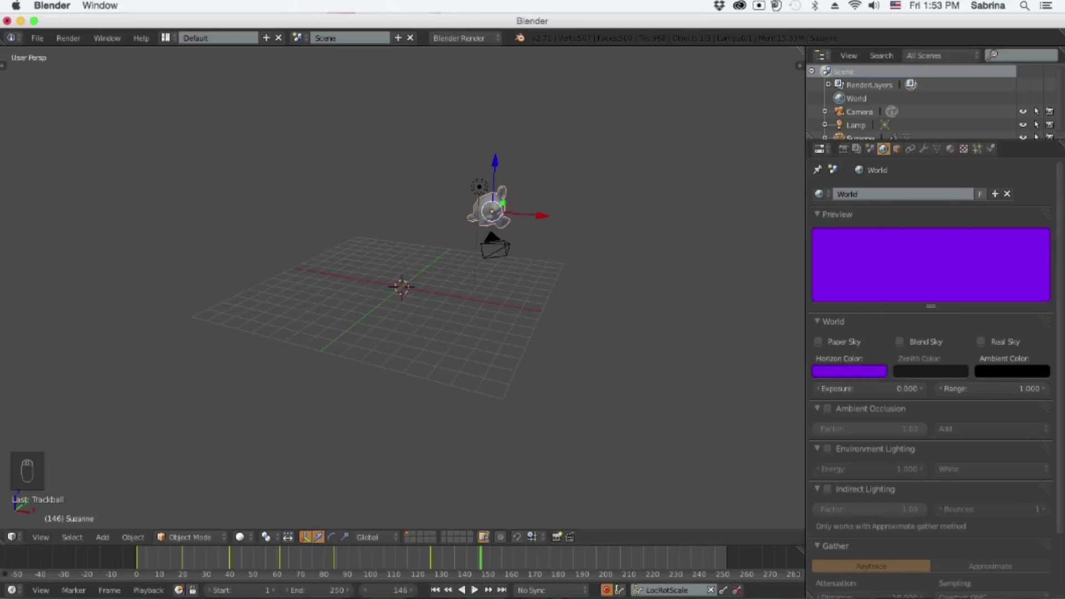
Render a still image to check the purple world background, and close the render
left_click(66, 51)
left_click(68, 38)
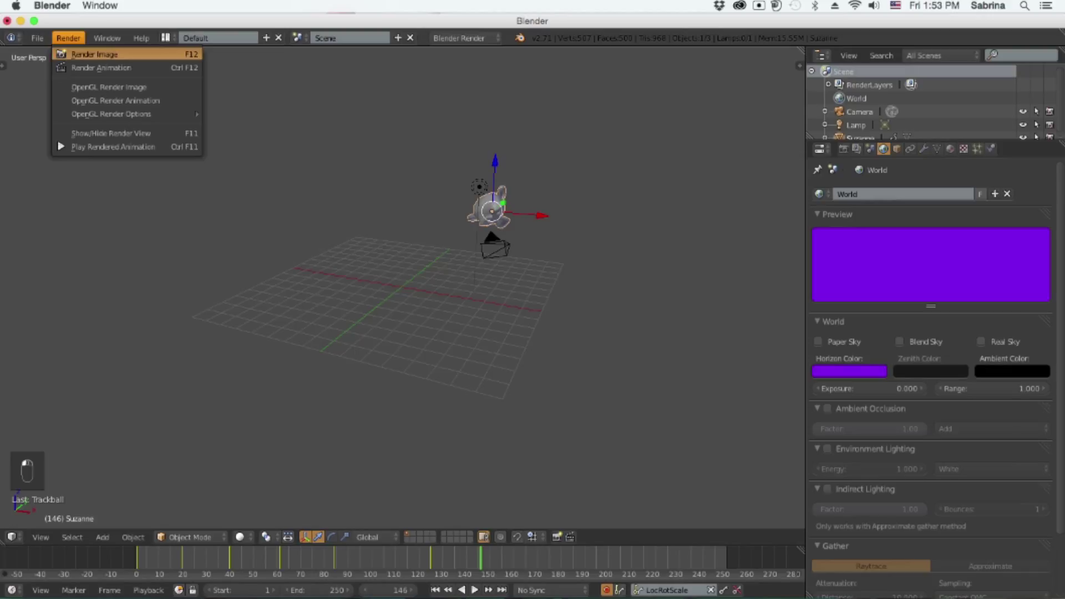
left_click(84, 50)
key("Escape")
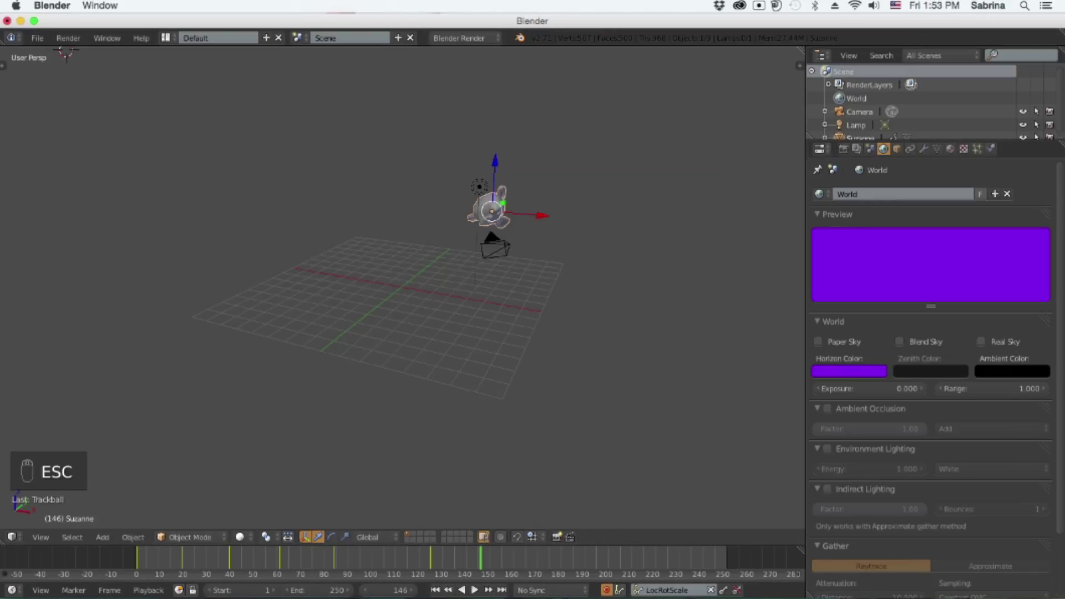
Enable Ambient Occlusion and Environment Lighting for the world and collapse the Indirect Lighting settings
scroll(403, 288, "up", 2)
middle_click_drag(403, 287, 326, 272)
left_click(827, 408)
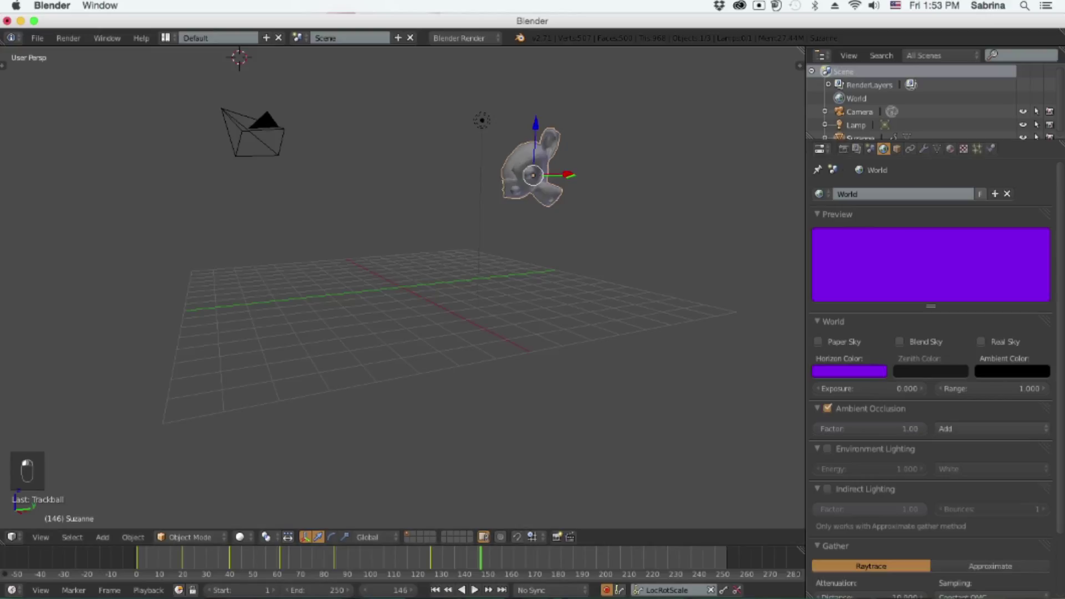
left_click(827, 448)
left_click(817, 449)
middle_click_drag(499, 288, 374, 50)
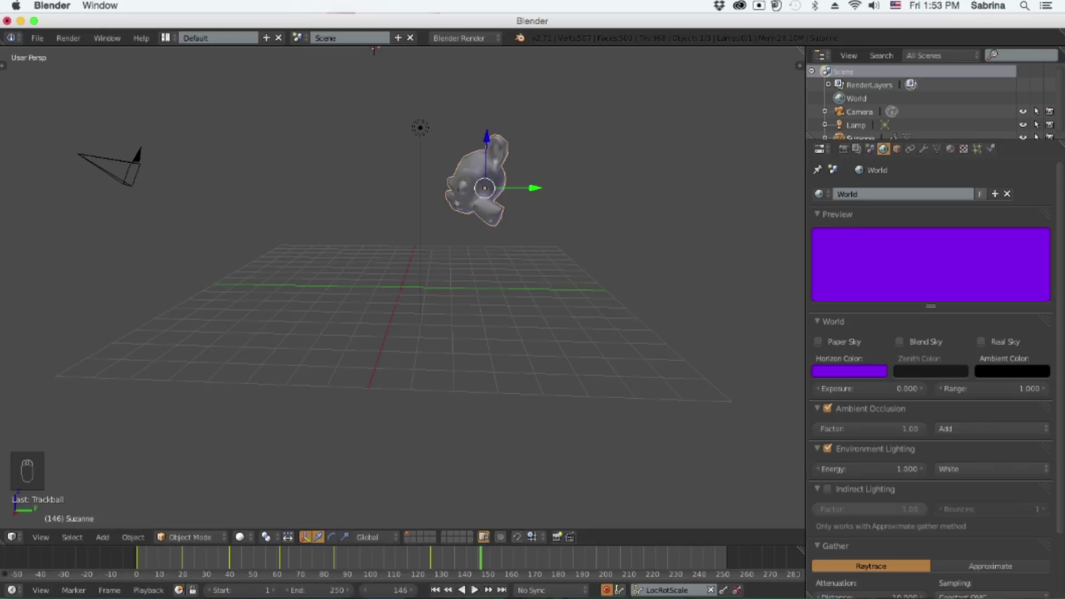
left_click(817, 489)
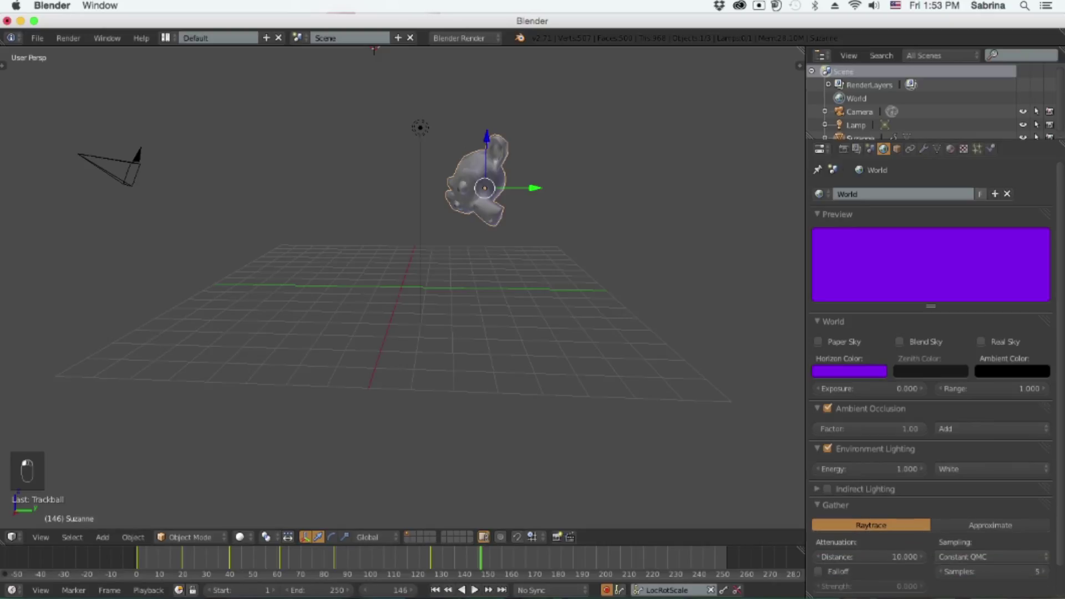
scroll(931, 377, "down", 2)
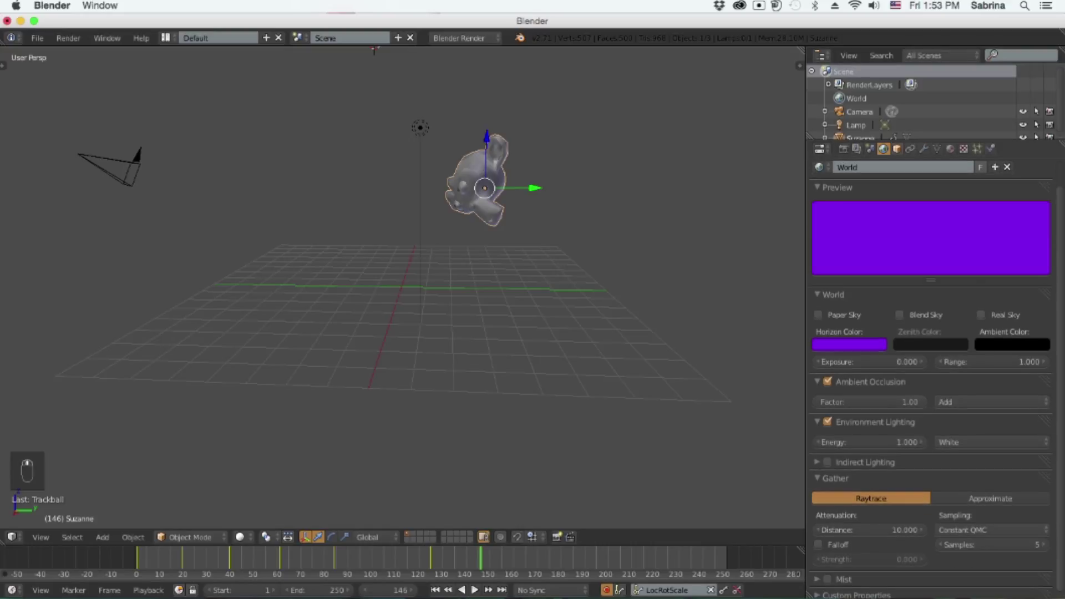
Turn on the Wire display option for the monkey head and set its maximum draw type to Wire
left_click(897, 149)
scroll(932, 377, "down", 5)
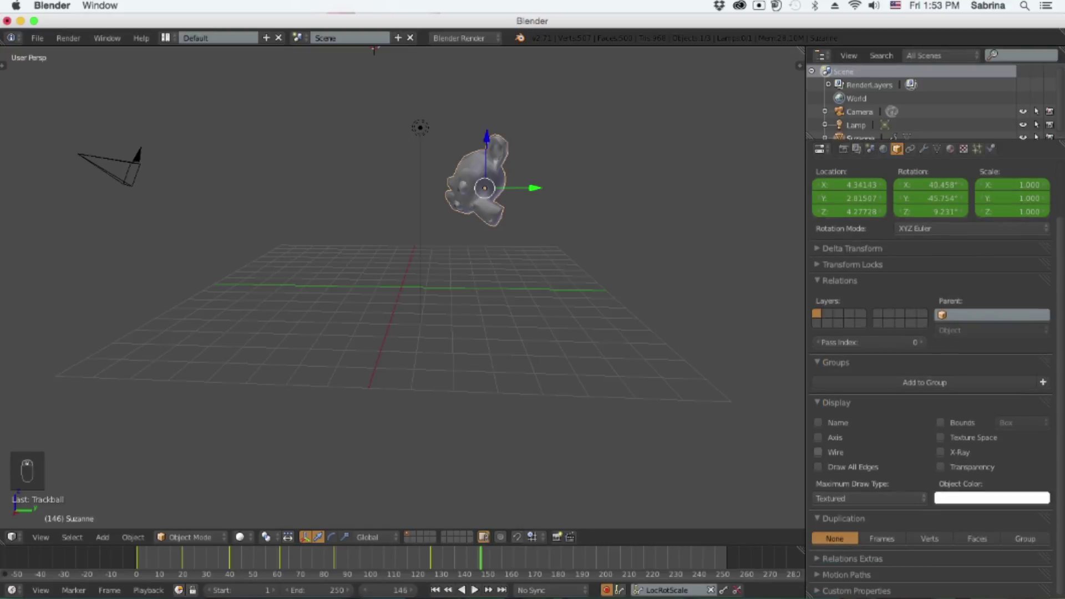
left_click(818, 452)
scroll(402, 288, "up", 5)
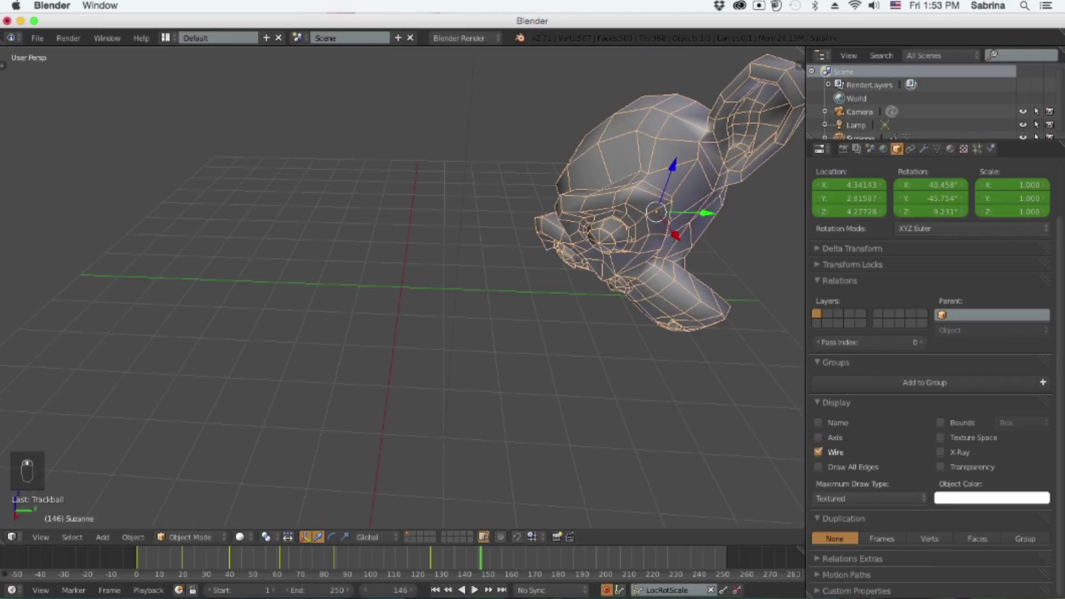
left_click(849, 498)
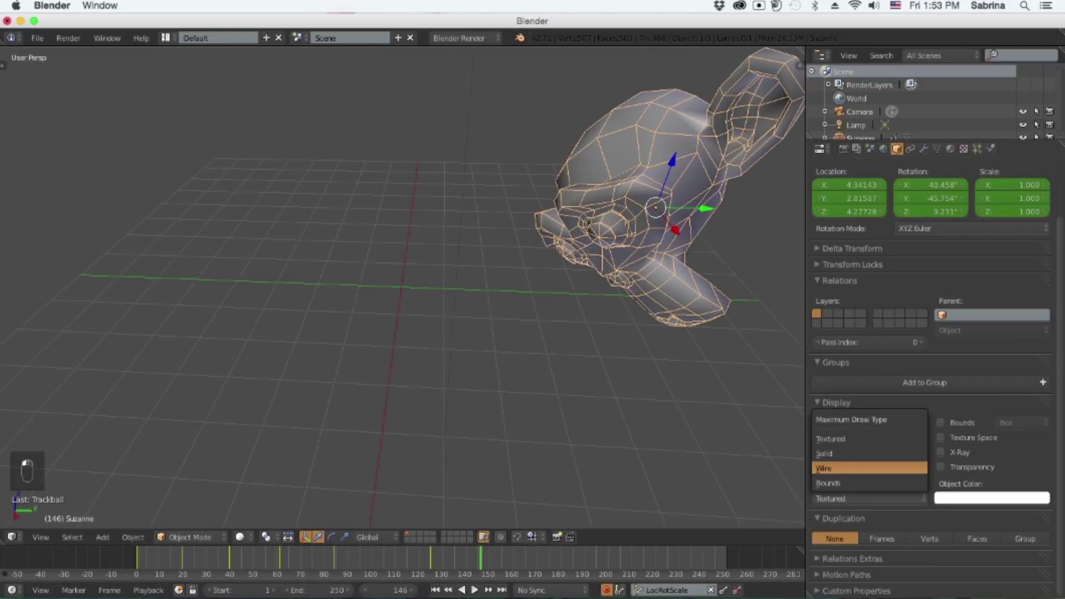
left_click(849, 468)
Switch to the camera view and move the monkey head into the middle of the camera frame
mouse_move(555, 311)
middle_mouse_down()
mouse_move(555, 277)
mouse_move(505, 317)
mouse_move(508, 336)
middle_mouse_up()
key("KP_0")
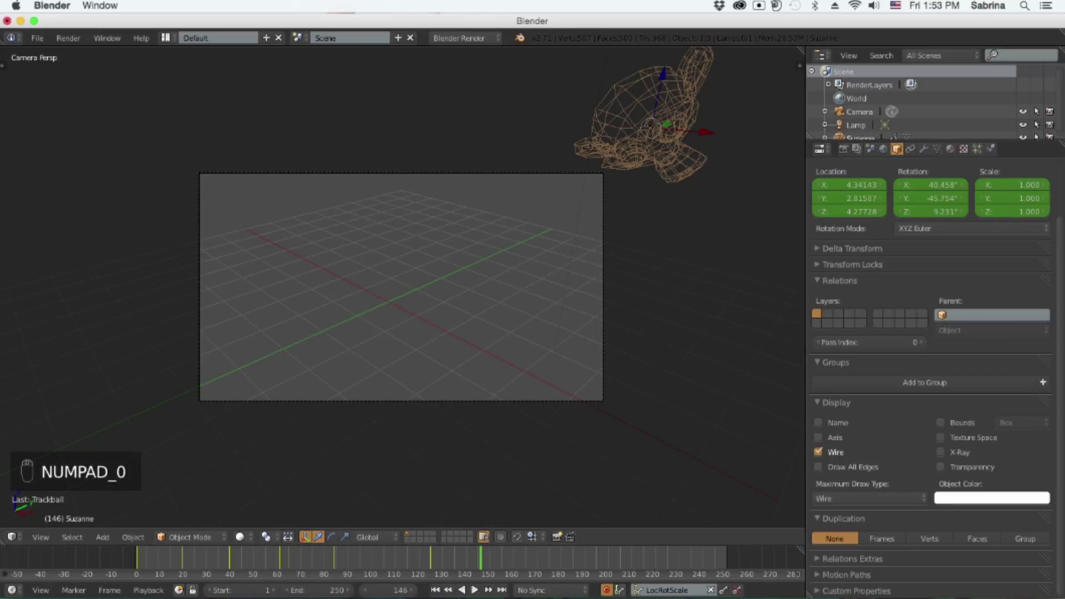
key("g")
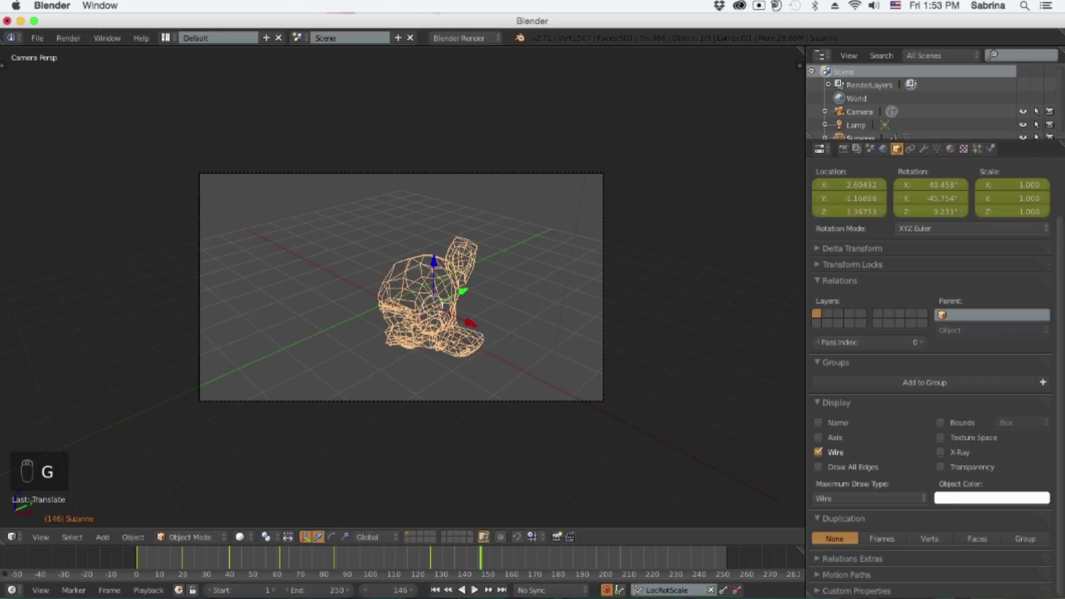
Render a still image of the wire-displayed monkey head at frame 146 and close the render
left_click(68, 38)
left_click(83, 54)
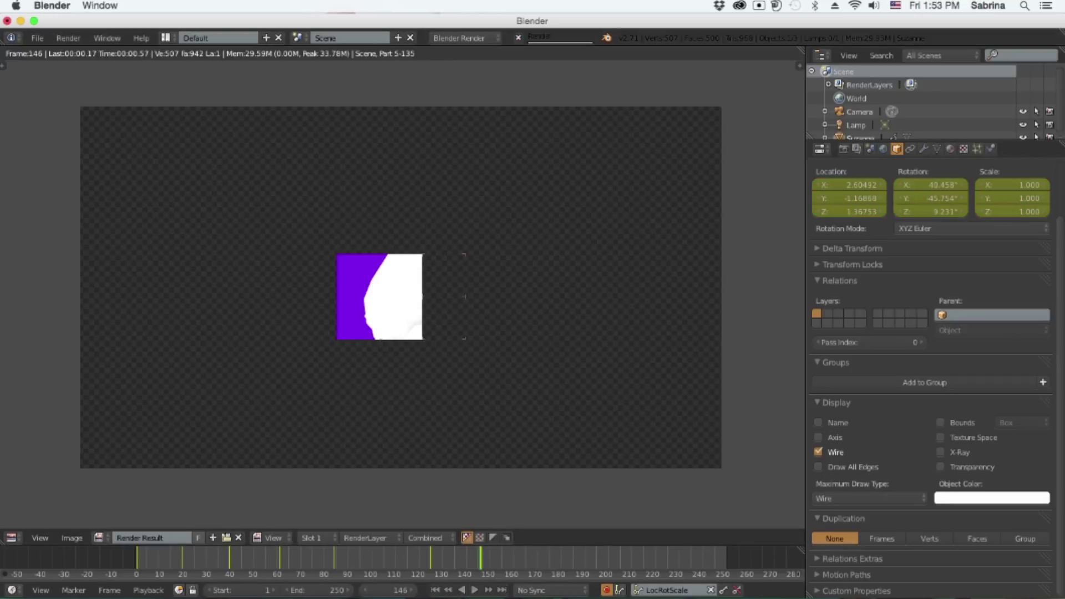
key("Escape")
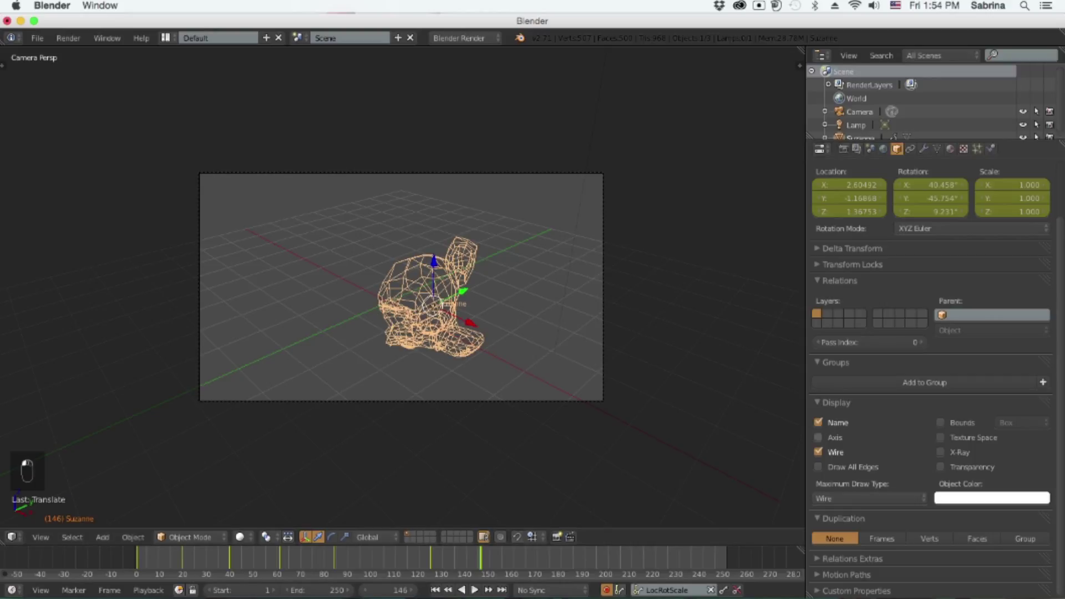
Enable the Name, Axis, Draw All Edges, Bounds, Texture Space, X-Ray and Transparency display options for the monkey head
left_click(819, 438)
left_click(818, 467)
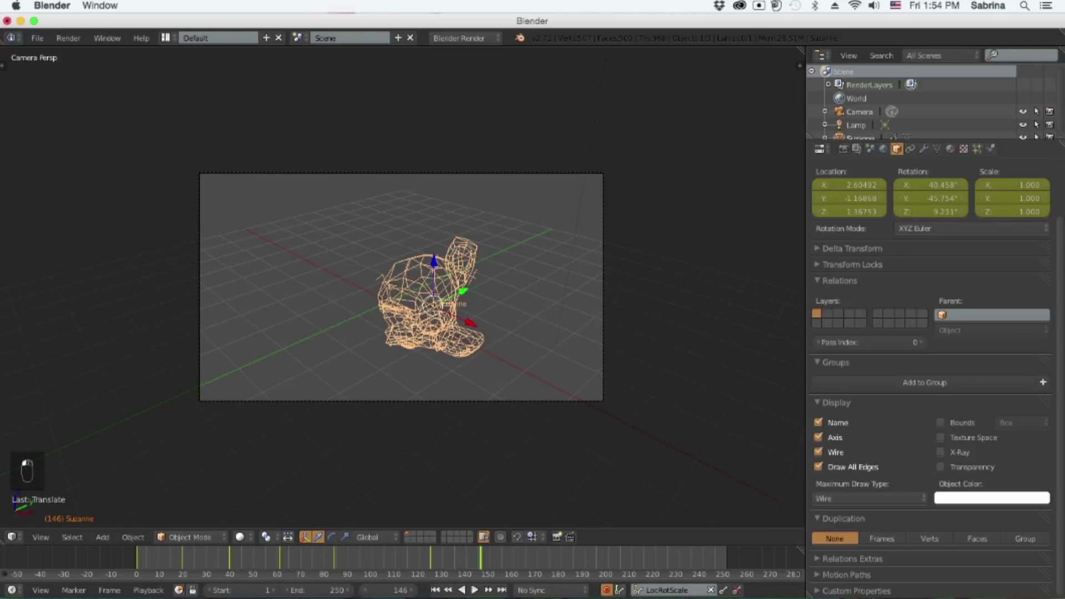
left_click(940, 423)
left_click(941, 437)
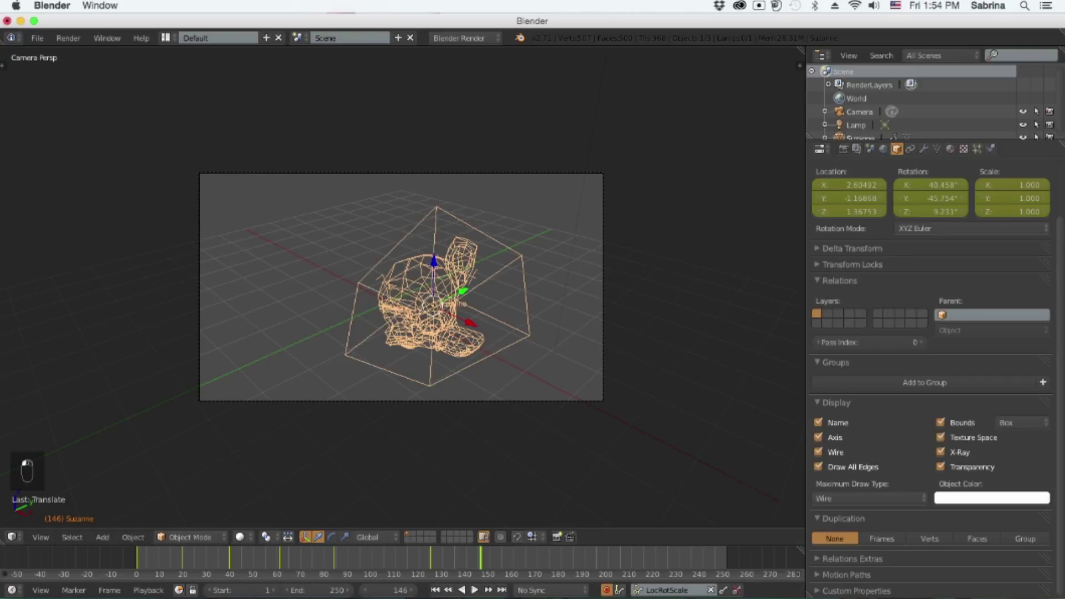
middle_click_drag(433, 289, 332, 255)
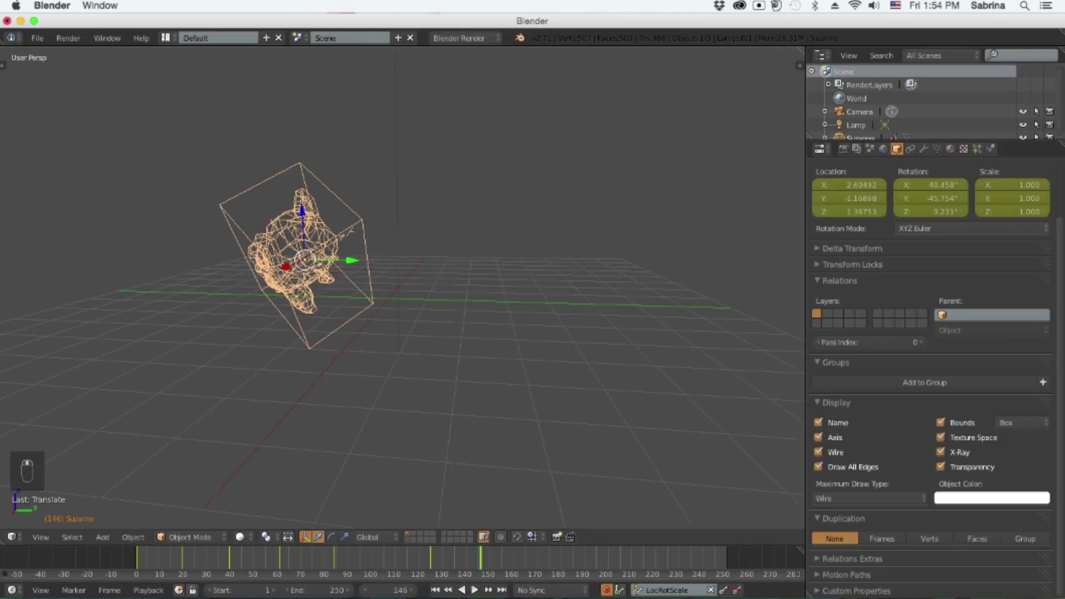
Browse the available object constraints and add a Child Of constraint to the monkey head
left_click(910, 148)
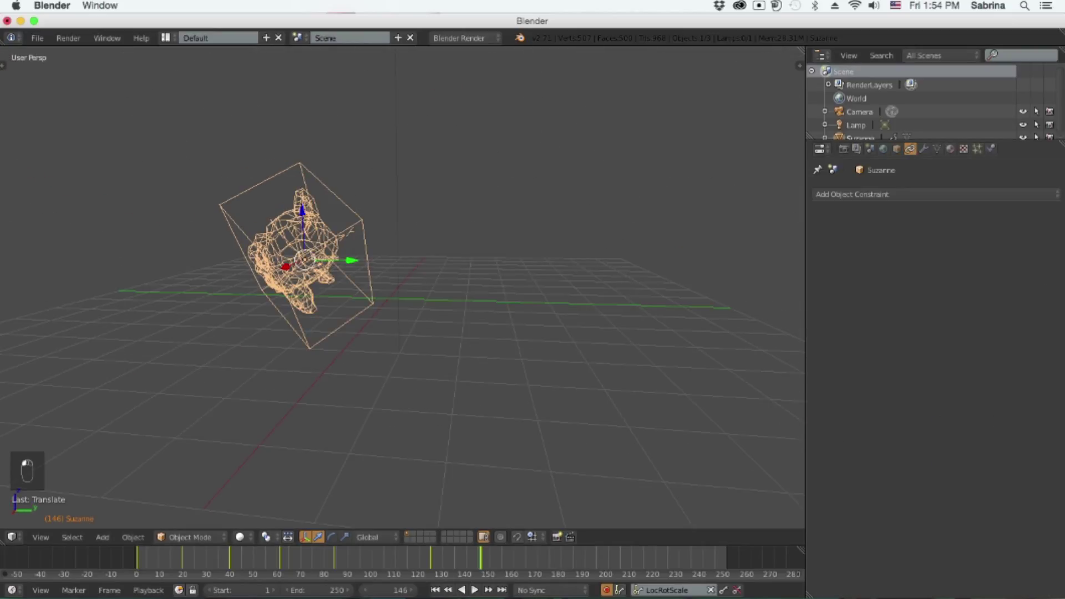
left_click(887, 194)
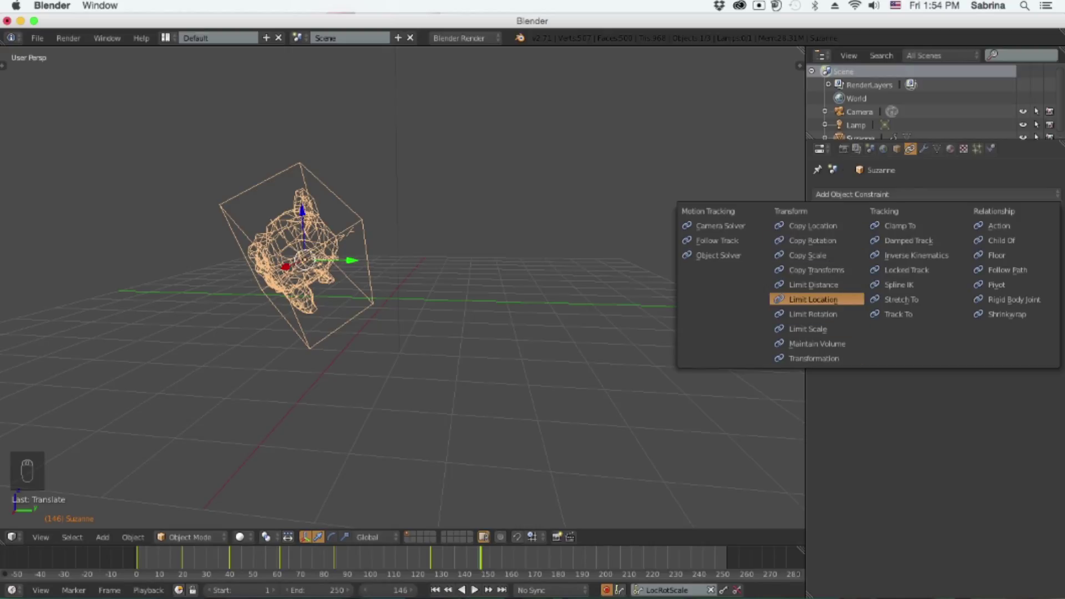
left_click(887, 194)
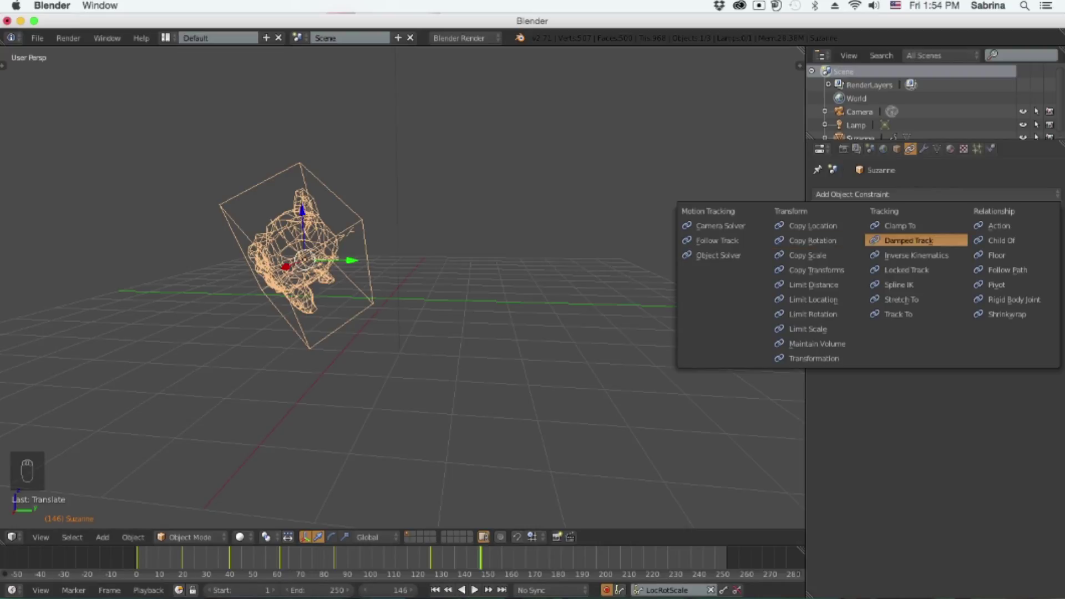
left_click(1001, 240)
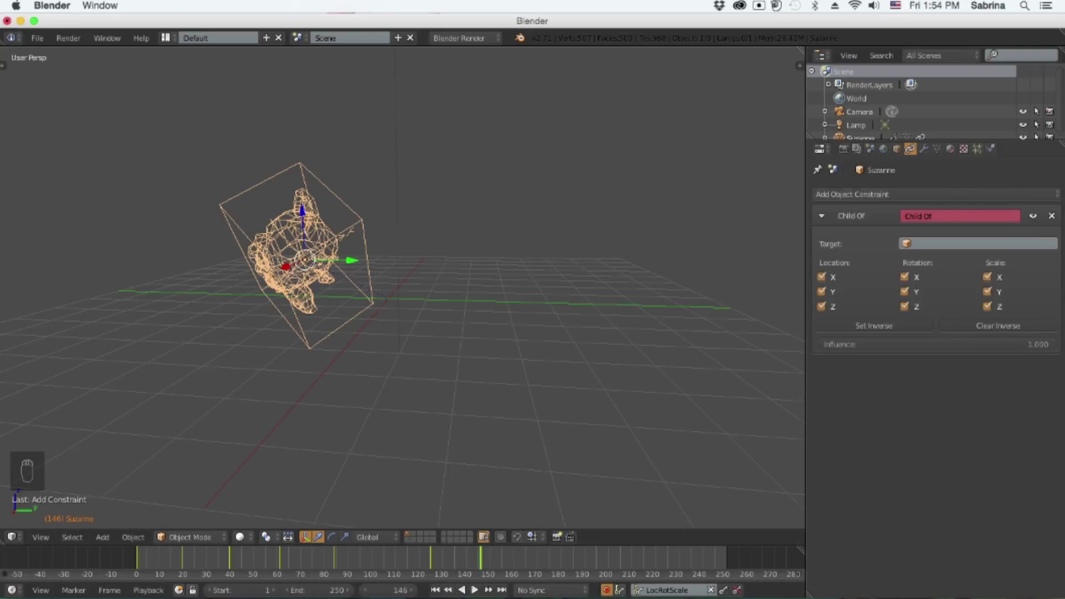
left_click(887, 194)
Look through the available modifiers and the mesh data settings of the monkey head
left_click(937, 148)
left_click(924, 148)
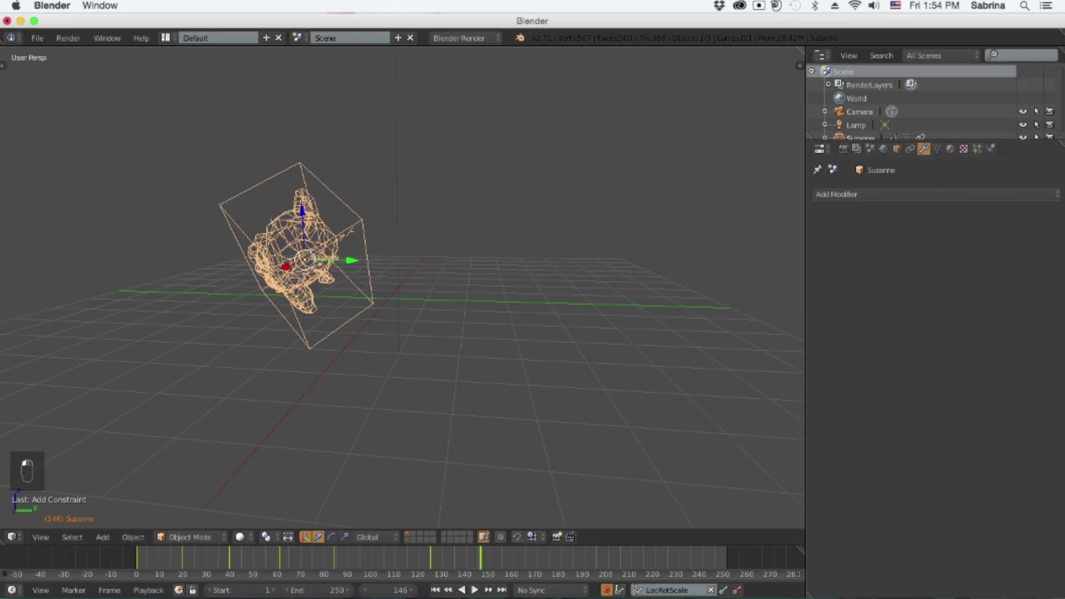
left_click(887, 194)
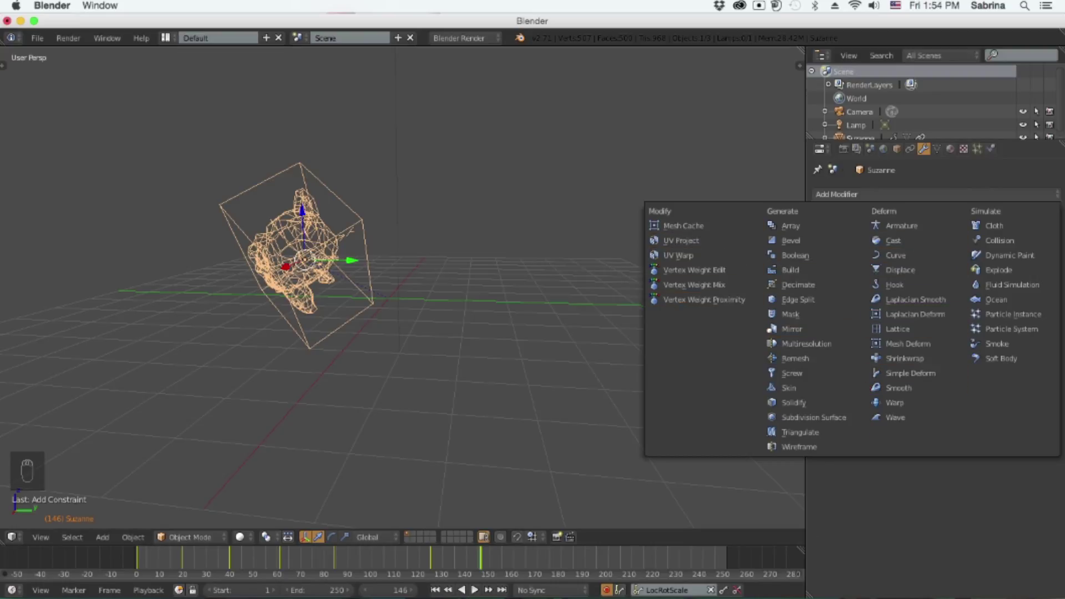
left_click(937, 149)
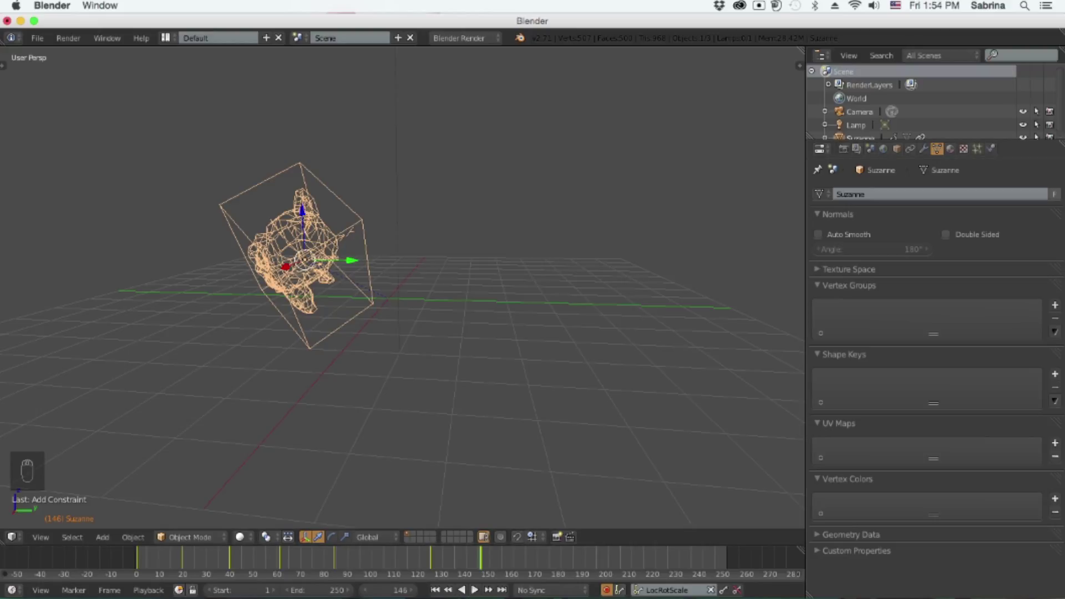
Create a new material for the monkey head and set its diffuse color to bright green
left_click(950, 149)
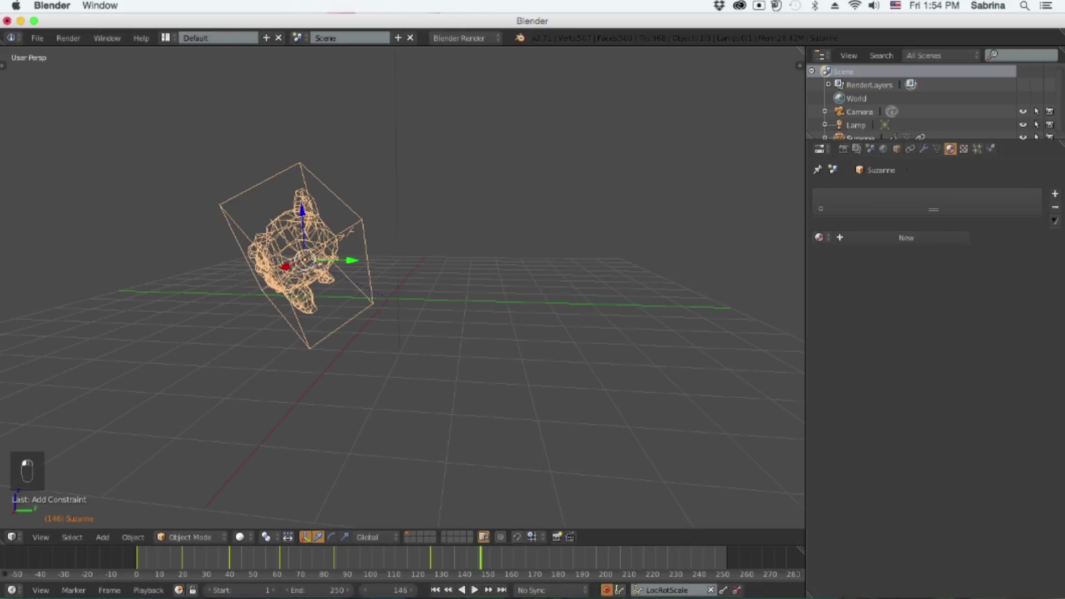
left_click(906, 237)
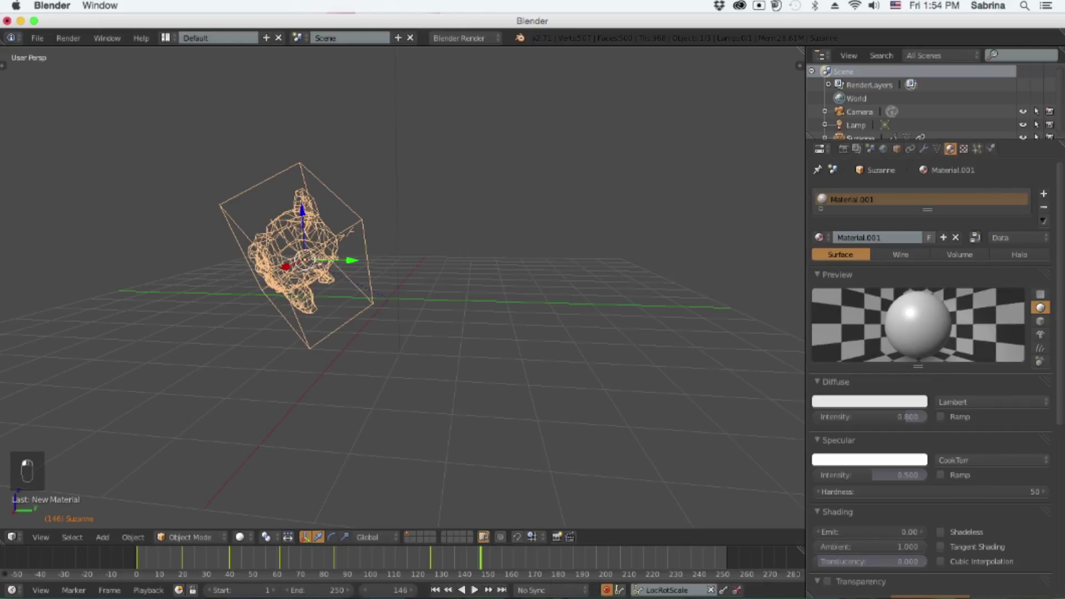
left_click(870, 401)
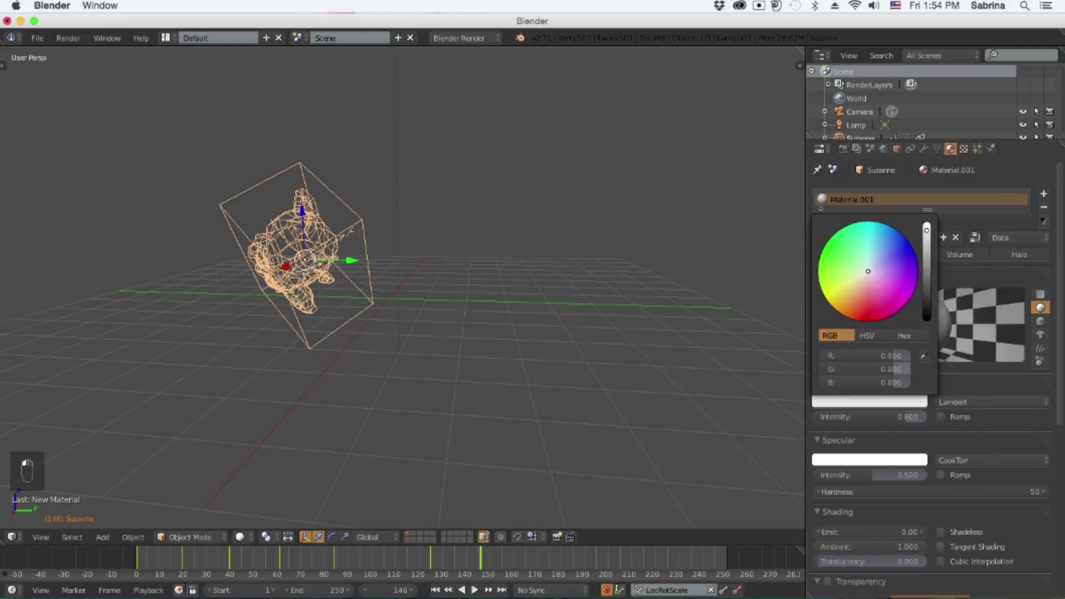
left_click(844, 243)
Turn off the monkey head's Name, Axis, Wire, Draw All Edges, Bounds, Texture Space, X-Ray and Transparency display options
left_click(897, 148)
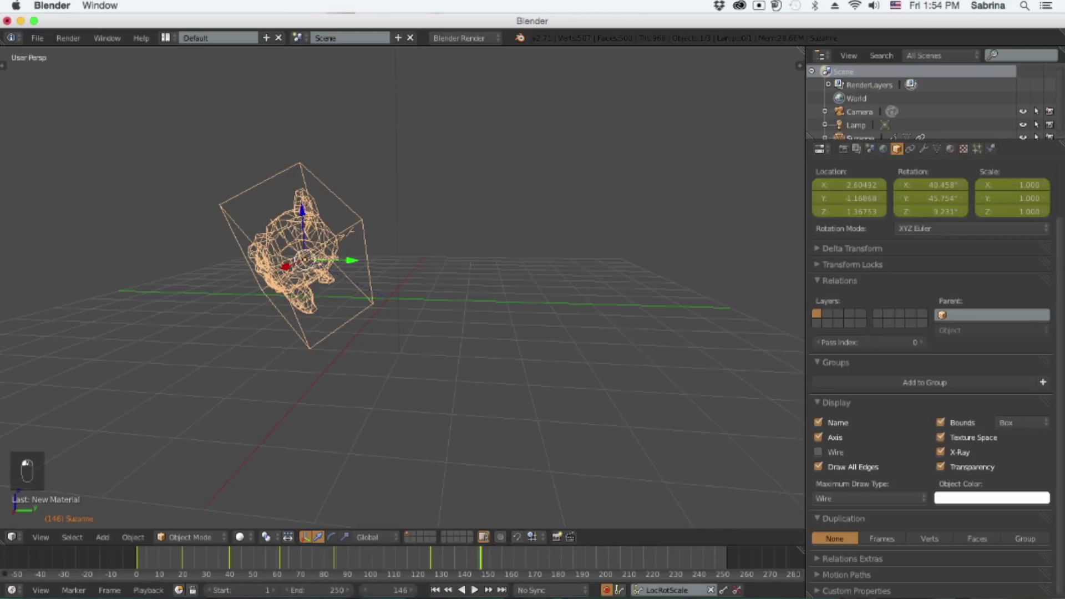
left_click(819, 437)
left_click(941, 423)
left_click(940, 438)
left_click(941, 467)
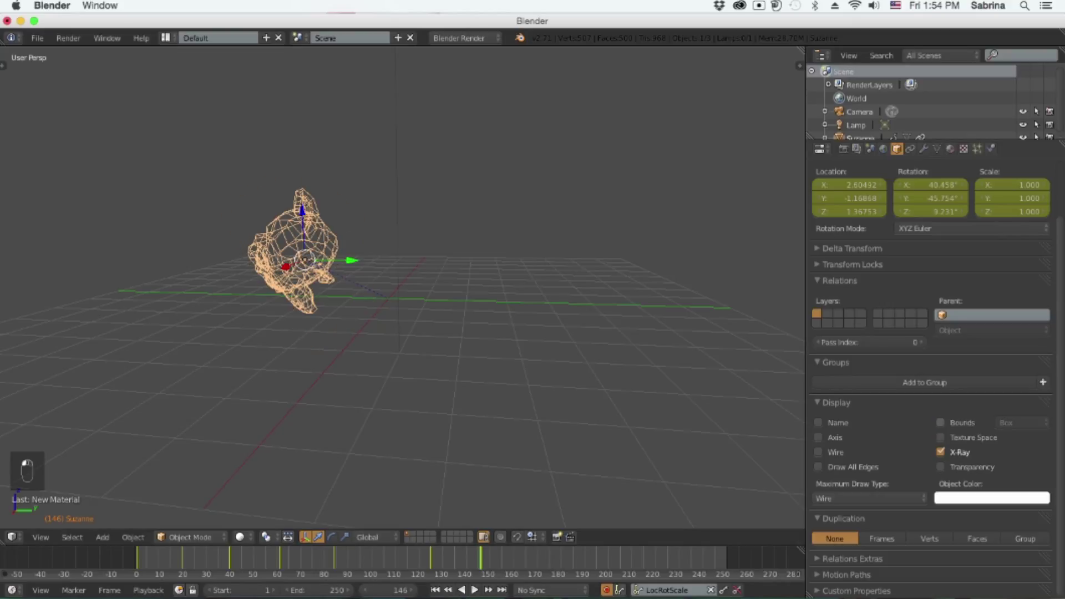
left_click(941, 452)
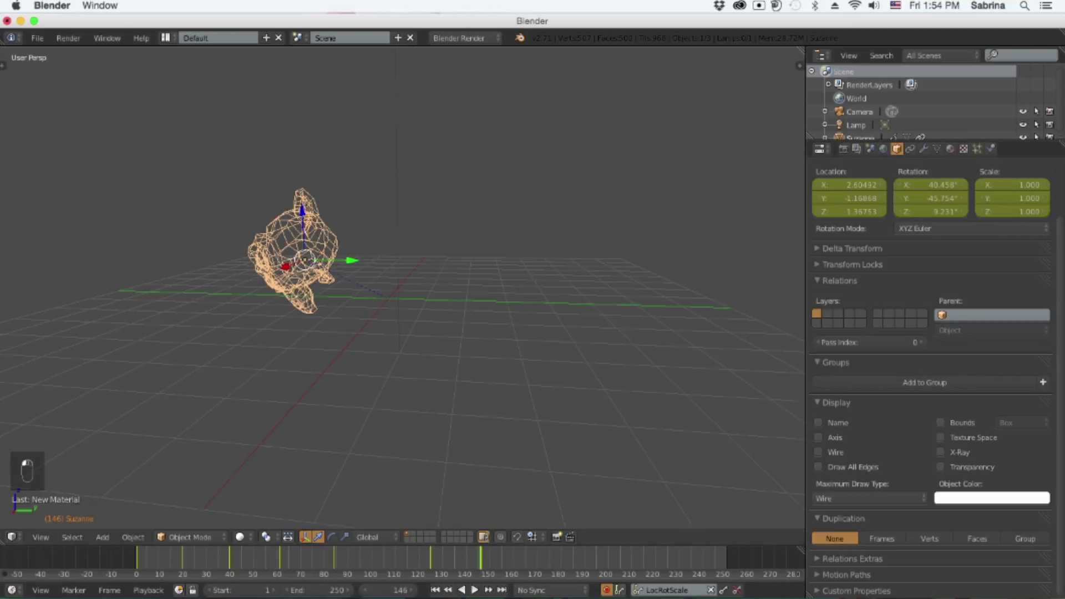
Set the monkey head's maximum draw type to Solid
middle_click_drag(422, 388, 378, 383)
left_click(854, 498)
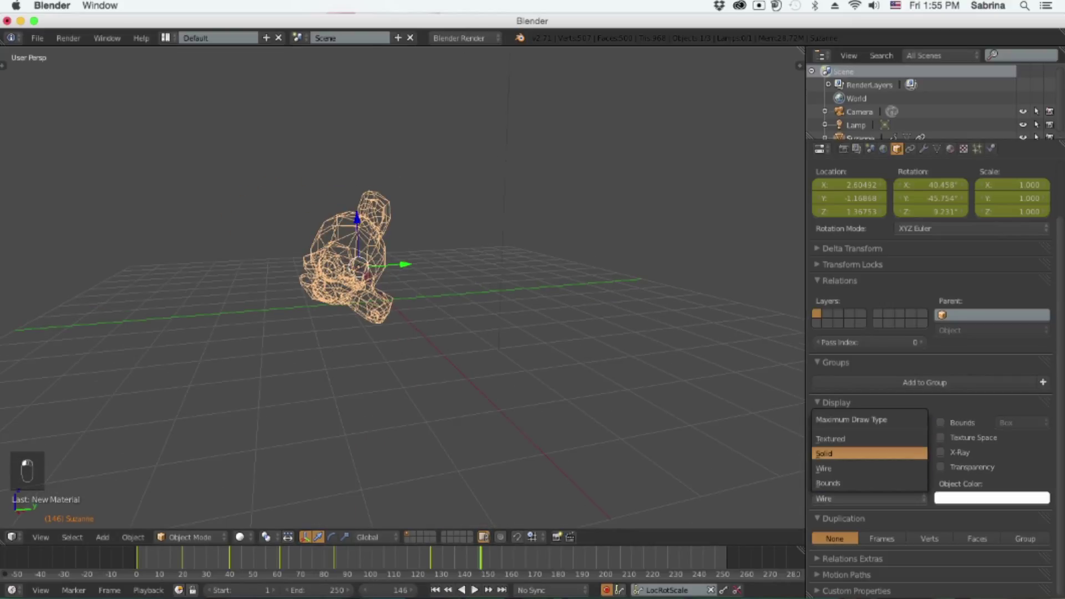
left_click(832, 453)
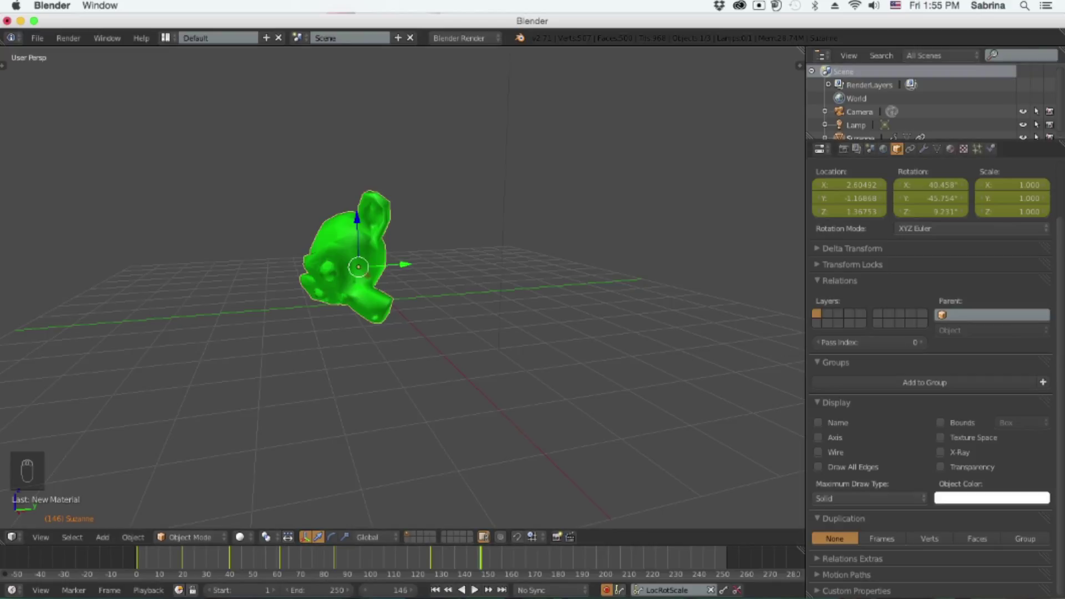
Set the green material's diffuse intensity to 1.000 and its specular intensity to 0.000
left_click(950, 149)
left_click_drag(907, 416, 932, 416)
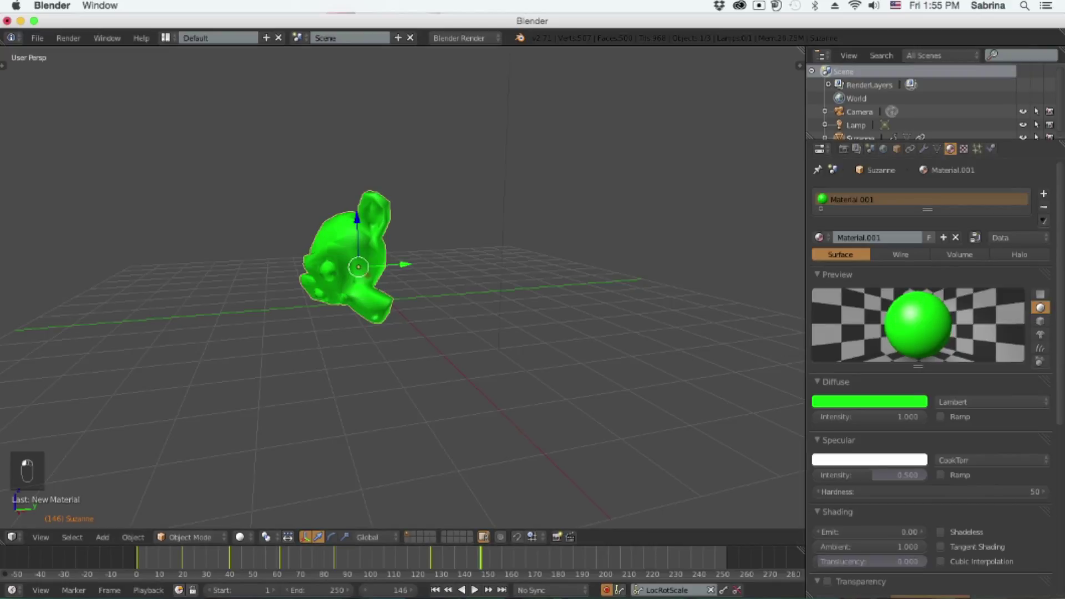
left_click_drag(888, 476, 798, 475)
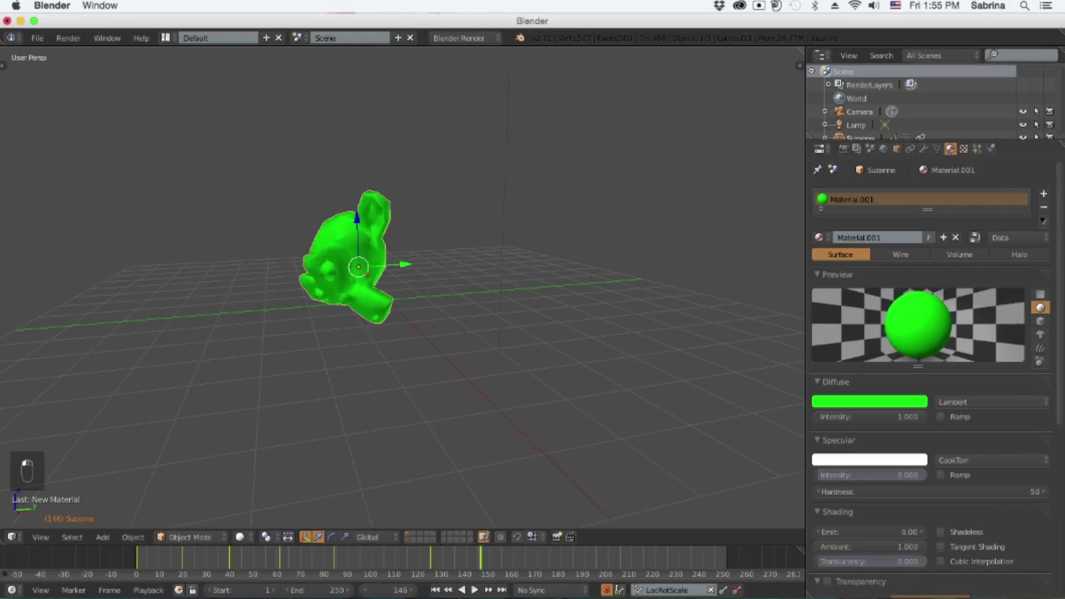
Set the material's Emit shading to 0.27 and try adjusting its Ambient and Translucency values
scroll(888, 477, "down", 4)
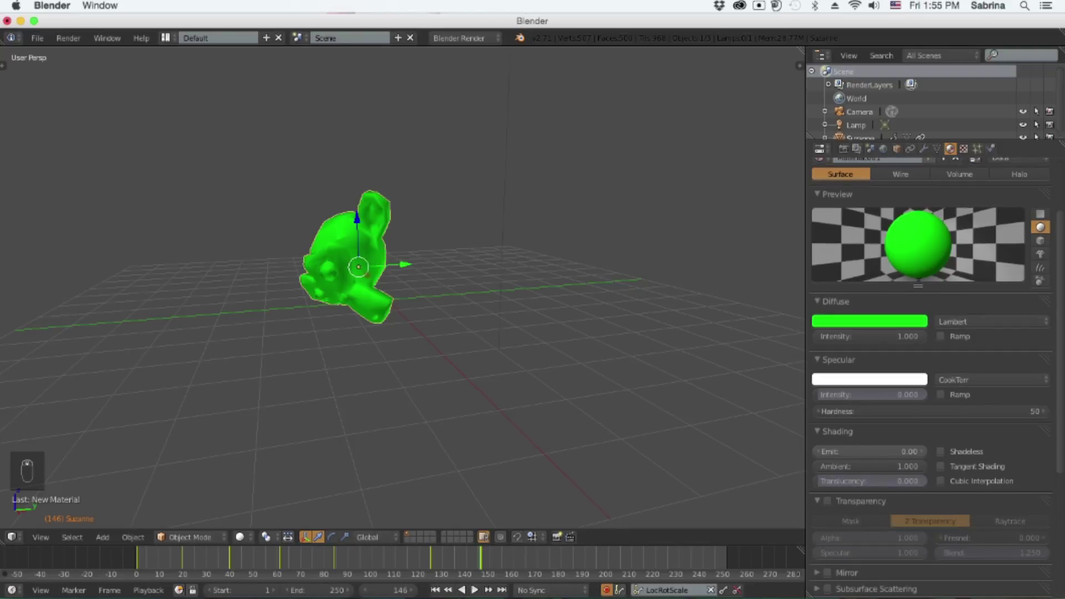
mouse_move(870, 452)
left_mouse_down()
mouse_move(925, 452)
mouse_move(865, 452)
mouse_move(881, 451)
left_mouse_up()
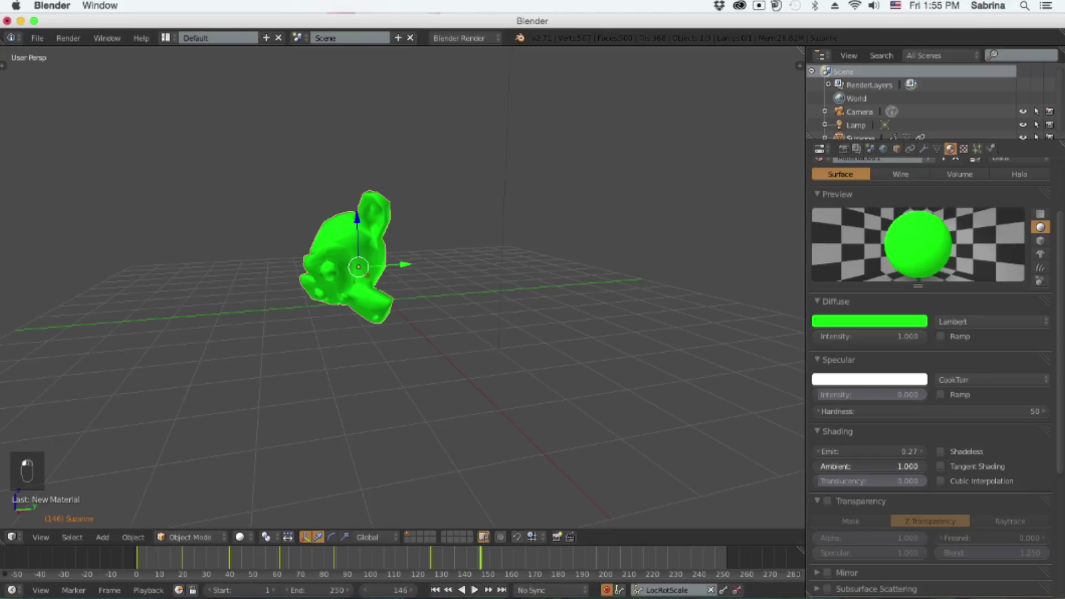
left_click(870, 466)
key("Return")
left_click_drag(876, 466, 937, 466)
left_click(765, 424)
mouse_move(843, 481)
left_mouse_down()
mouse_move(821, 482)
mouse_move(897, 482)
mouse_move(817, 482)
mouse_move(926, 481)
mouse_move(818, 482)
left_mouse_up()
Try the material's Shadeless and Cubic Interpolation options and turn both off again
left_click(940, 451)
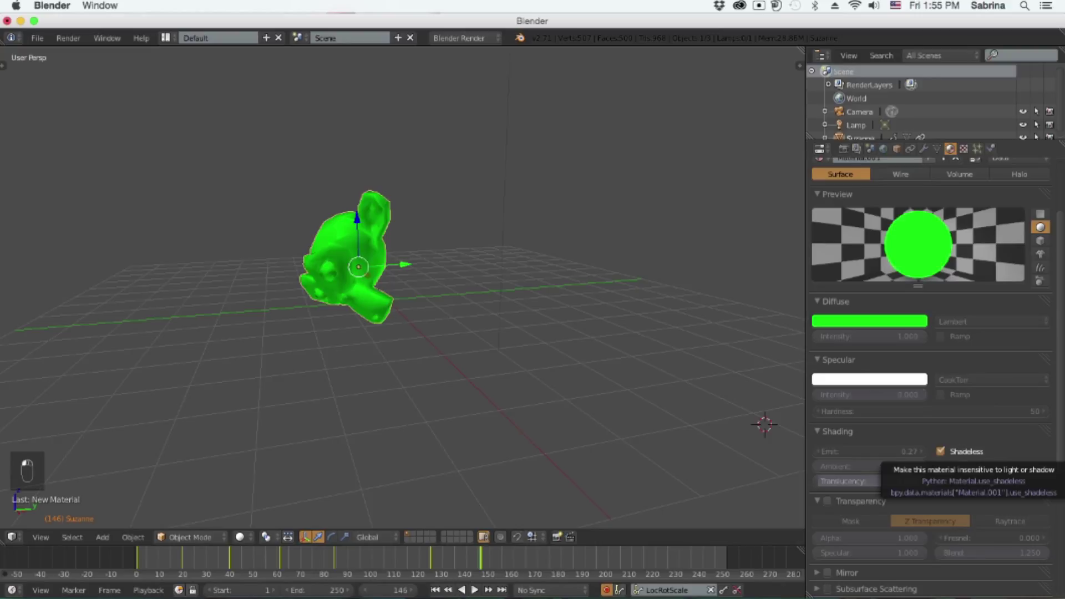
left_click(940, 452)
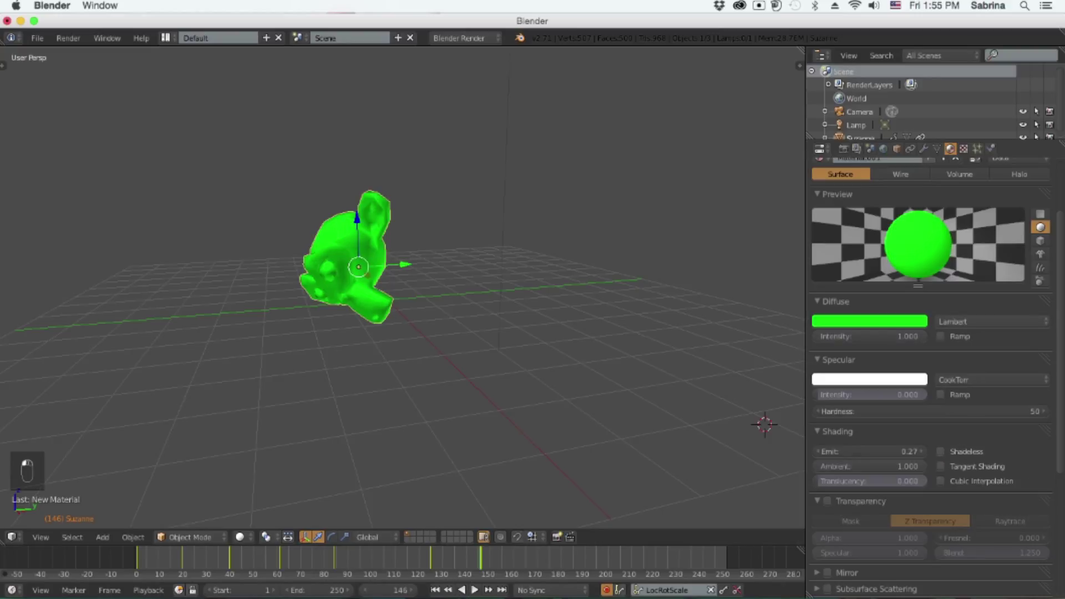
left_click(940, 480)
left_click(940, 480)
Enable Z Transparency on the green material and lower its alpha to 0.224
scroll(887, 477, "down", 1)
left_click(827, 474)
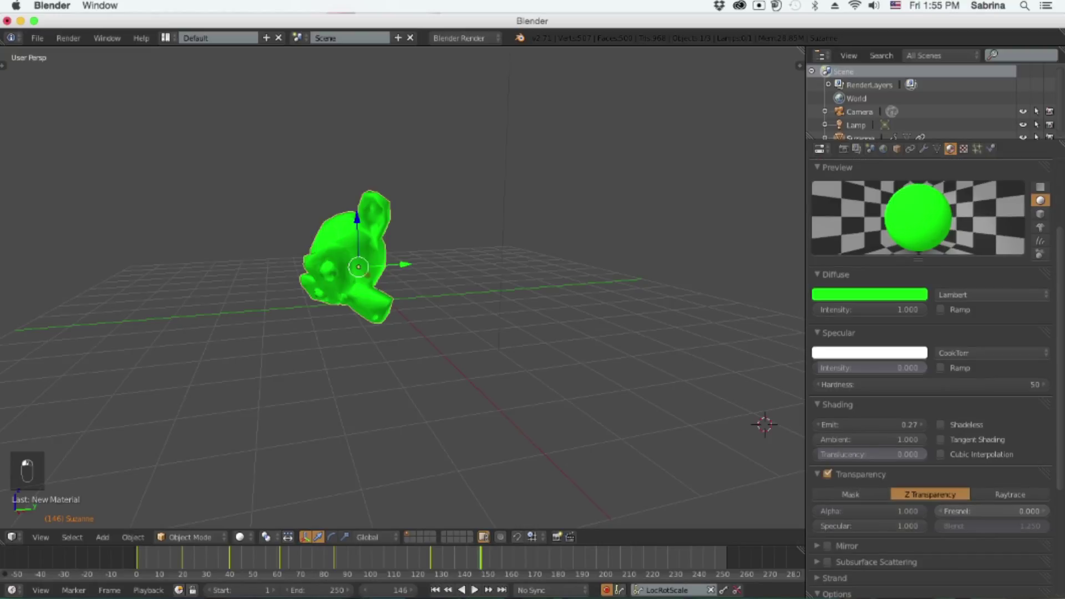
mouse_move(909, 511)
left_mouse_down()
mouse_move(799, 511)
mouse_move(897, 512)
left_mouse_up()
Enable Mirror on the material with reflectivity 0.515 and a light green mirror color, and review the remaining material options
scroll(887, 477, "down", 2)
left_click(817, 492)
left_click(827, 492)
left_click(870, 527)
left_click_drag(867, 386, 847, 379)
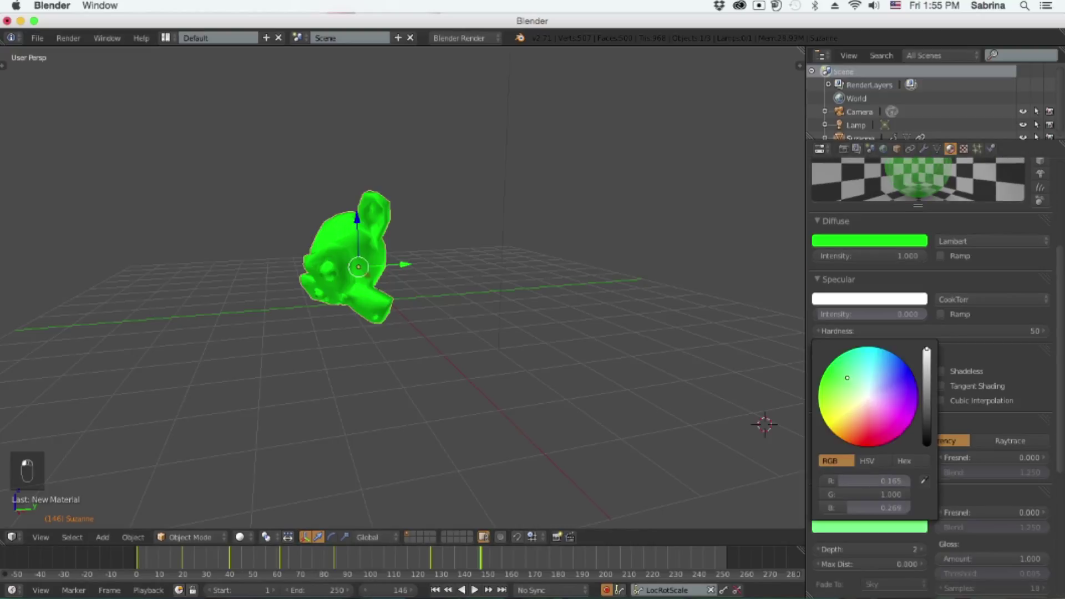
scroll(931, 377, "down", 4)
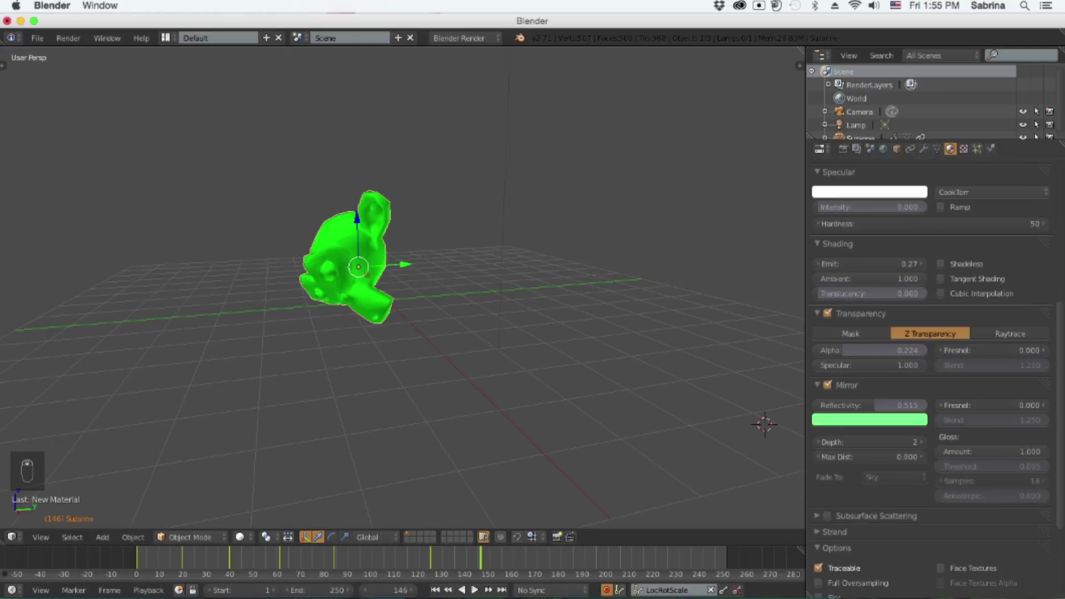
scroll(932, 377, "down", 2)
scroll(935, 377, "down", 1)
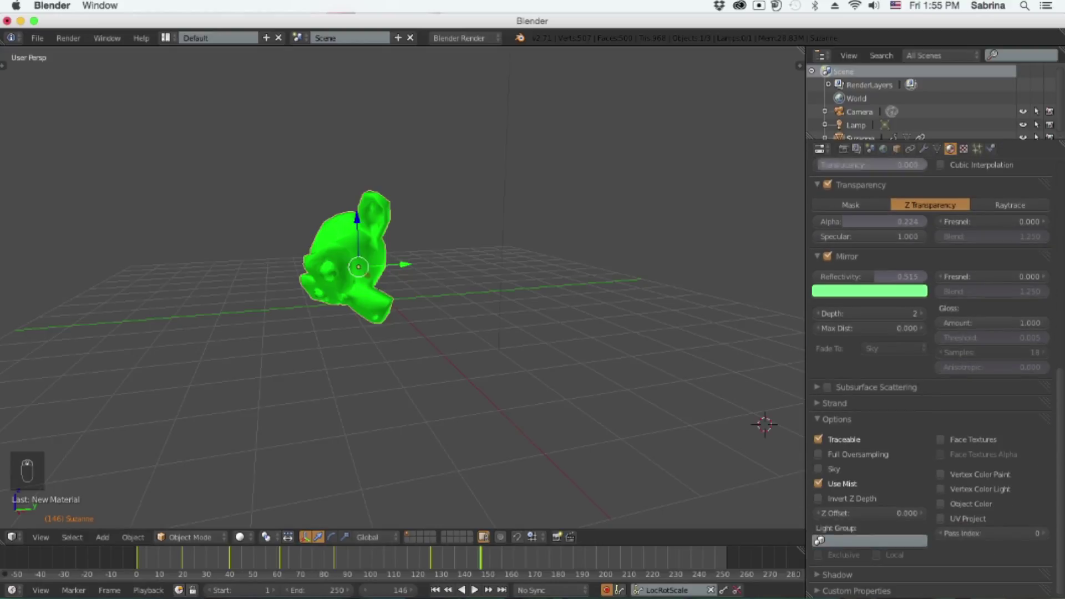
Add a new Clouds texture to the green material and view the list of texture types
left_click(963, 149)
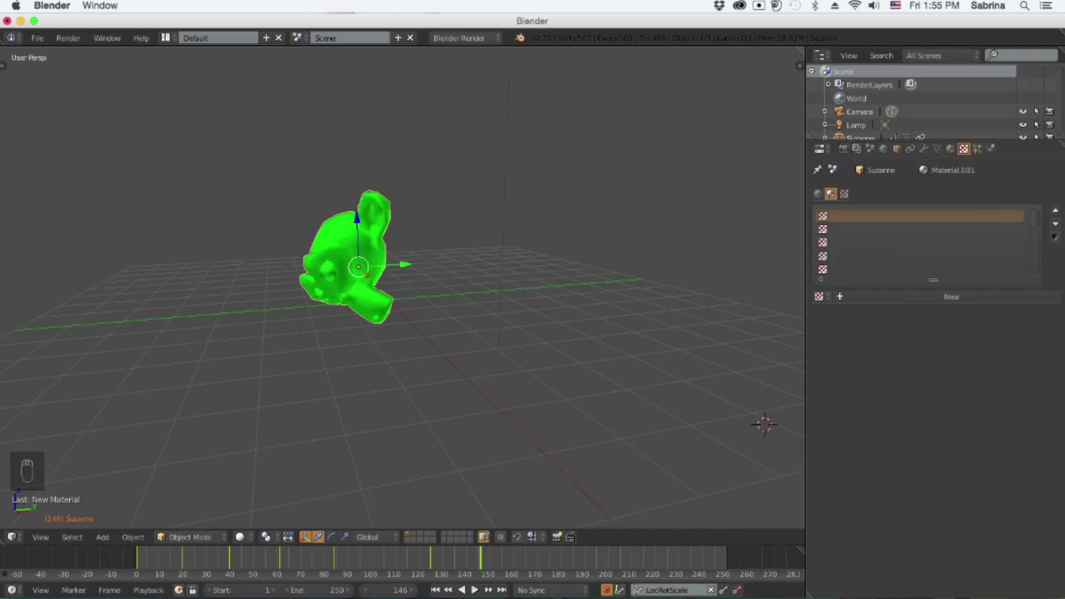
left_click(952, 297)
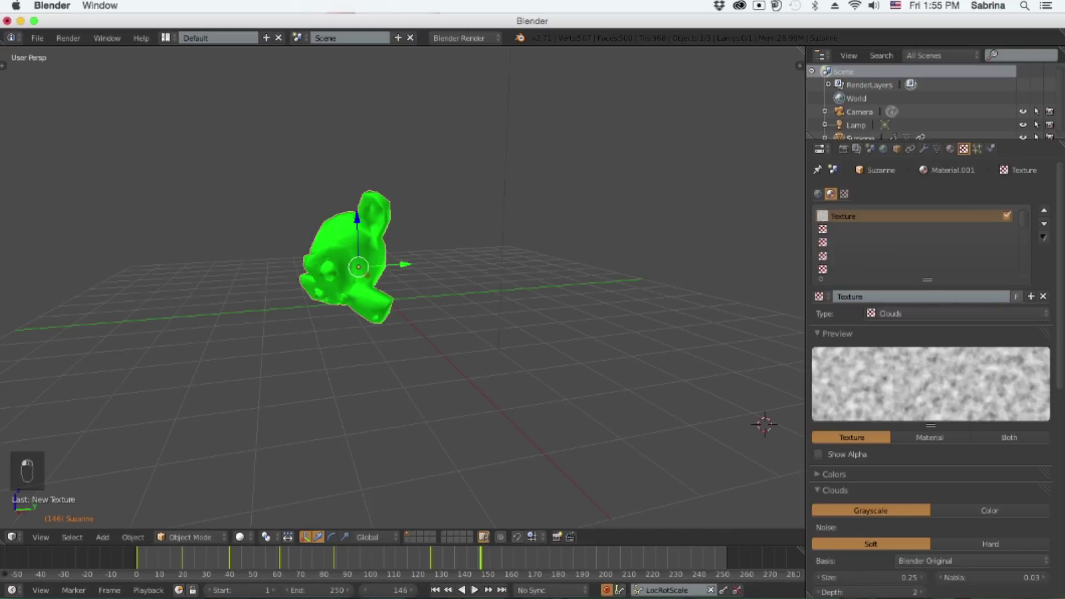
left_click(954, 313)
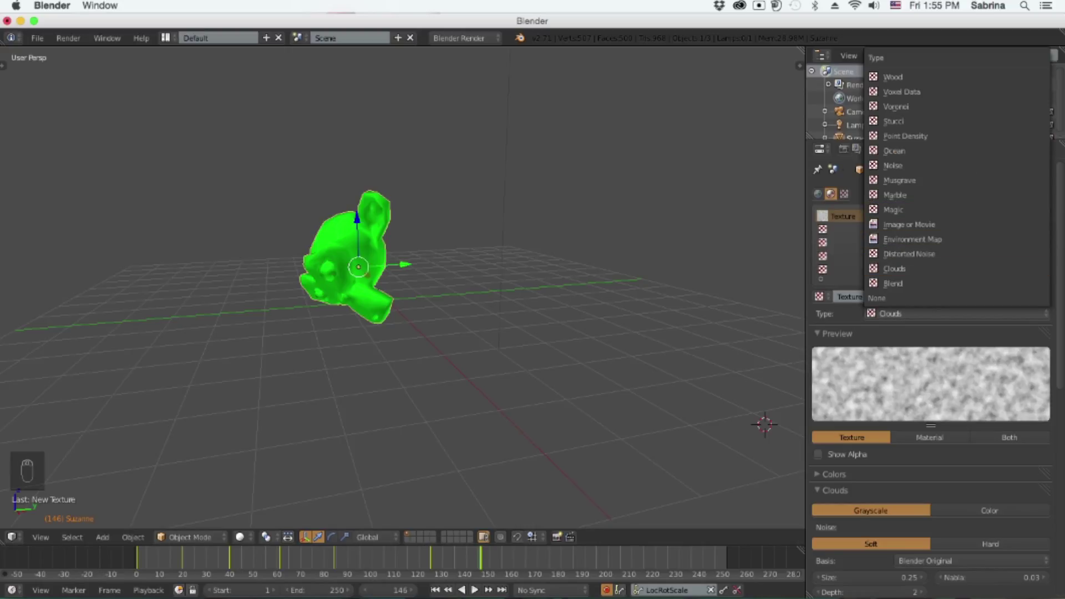
Add a new Emitter particle system with 1000 particles to the monkey head
left_click(977, 149)
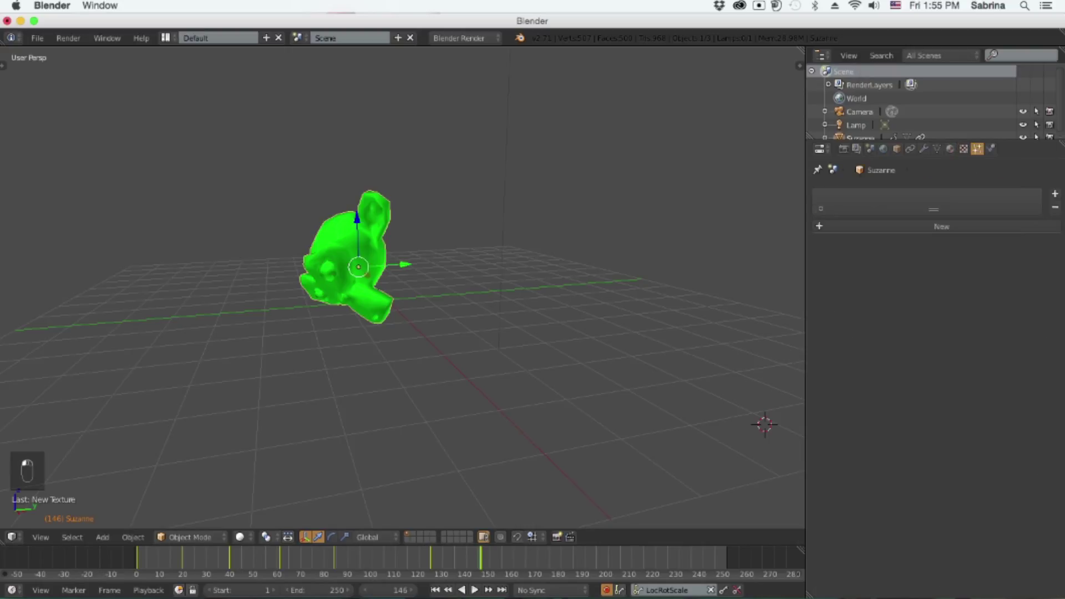
left_click(941, 227)
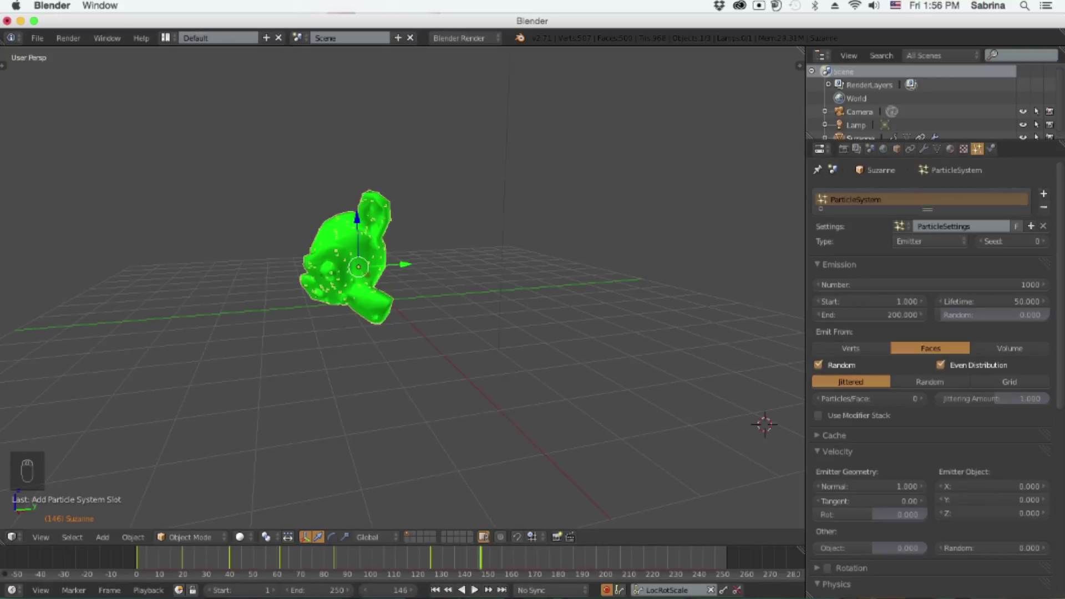
Play the animation from frame 99, restart it from the beginning, and watch the particles emitted by the moving monkey head
scroll(402, 287, "down", 3)
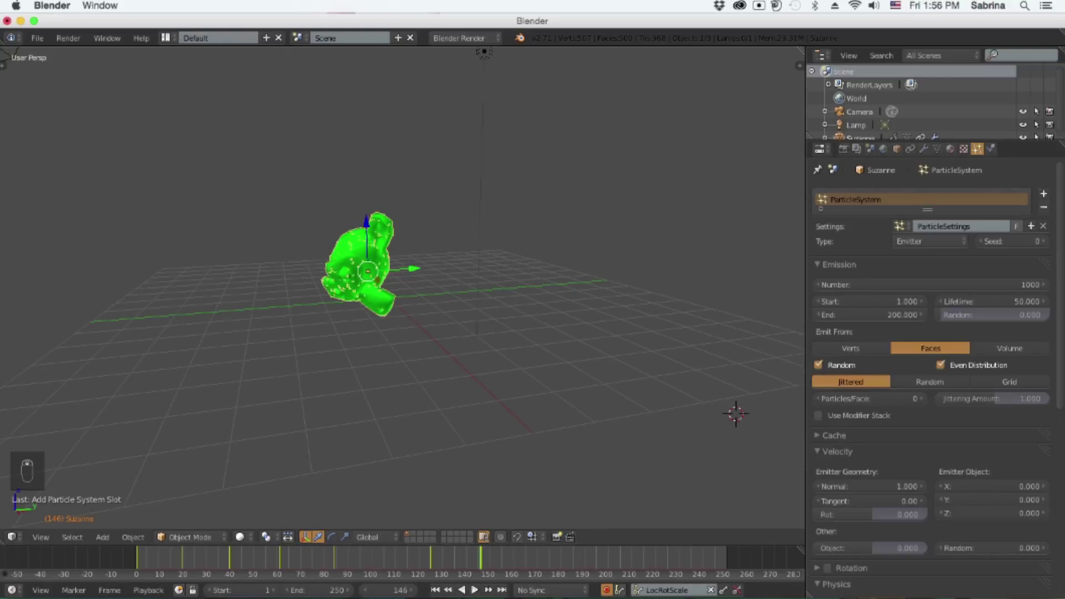
middle_click_drag(402, 288, 588, 322)
left_click_drag(480, 559, 369, 559)
left_click(475, 590)
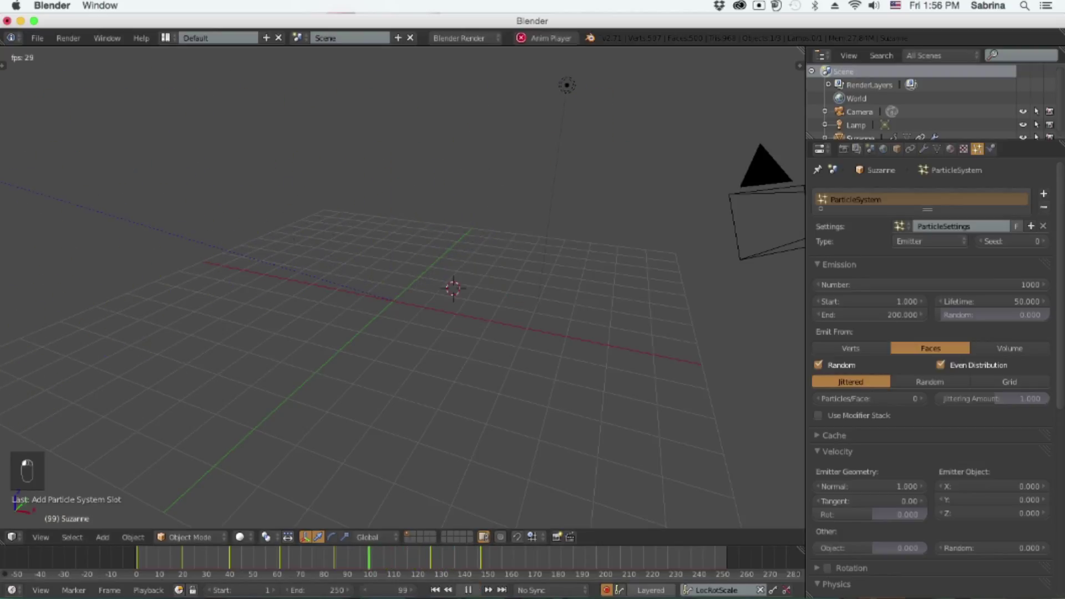
scroll(402, 287, "down", 2)
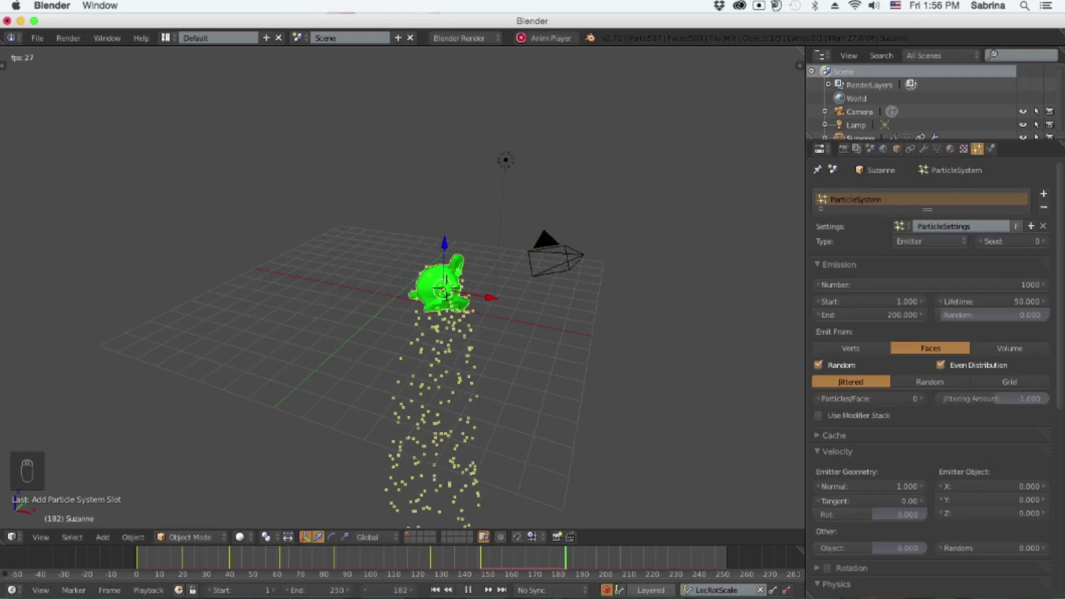
left_click(435, 590)
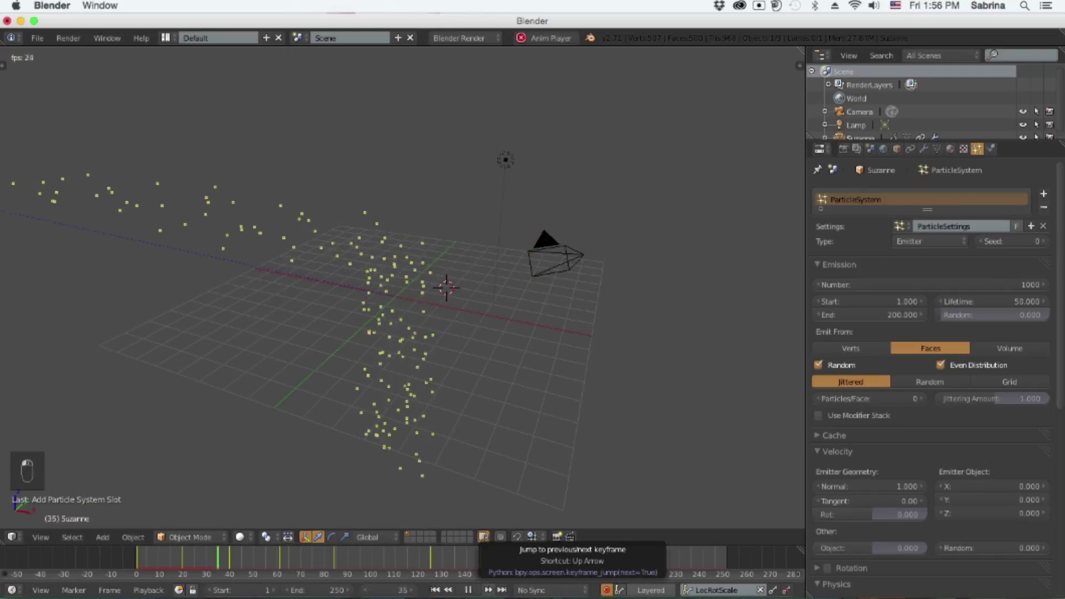
scroll(403, 289, "down", 2)
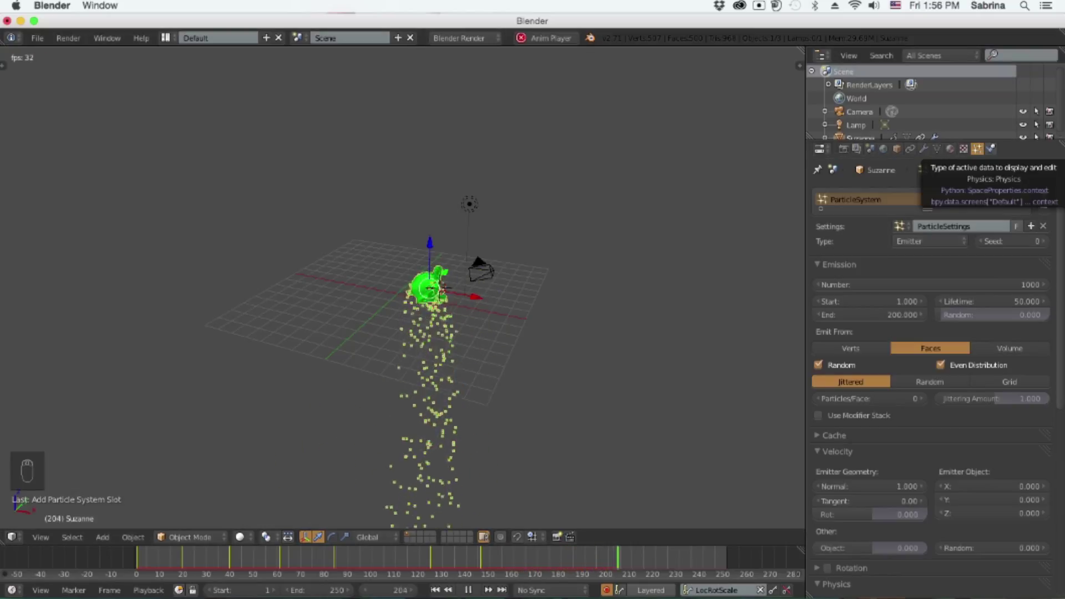
Enable active Rigid Body physics with a Convex Hull collision shape on the monkey head
left_click(991, 148)
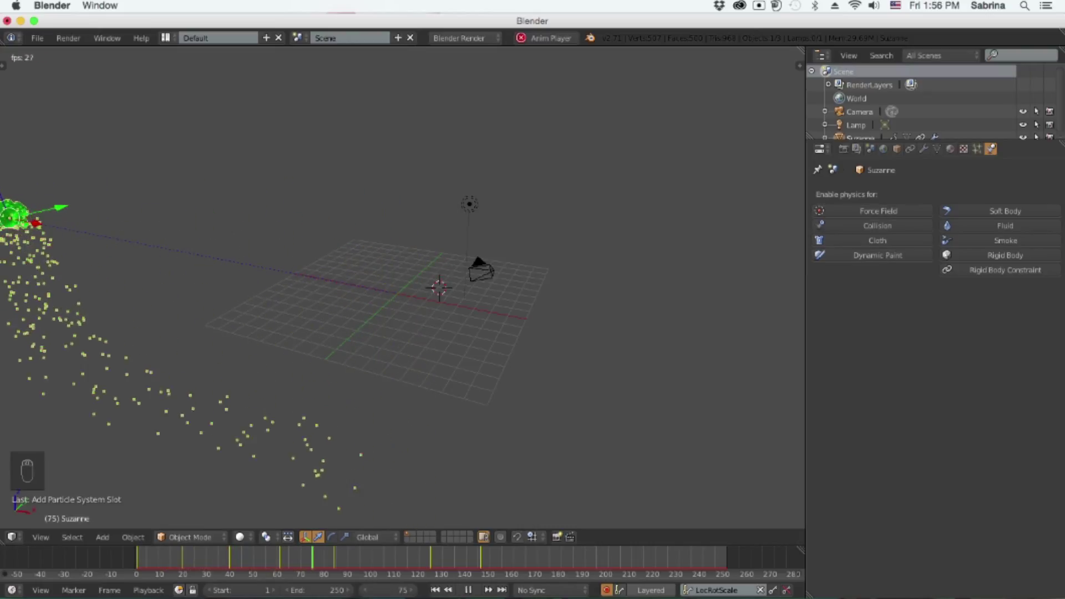
left_click(1005, 255)
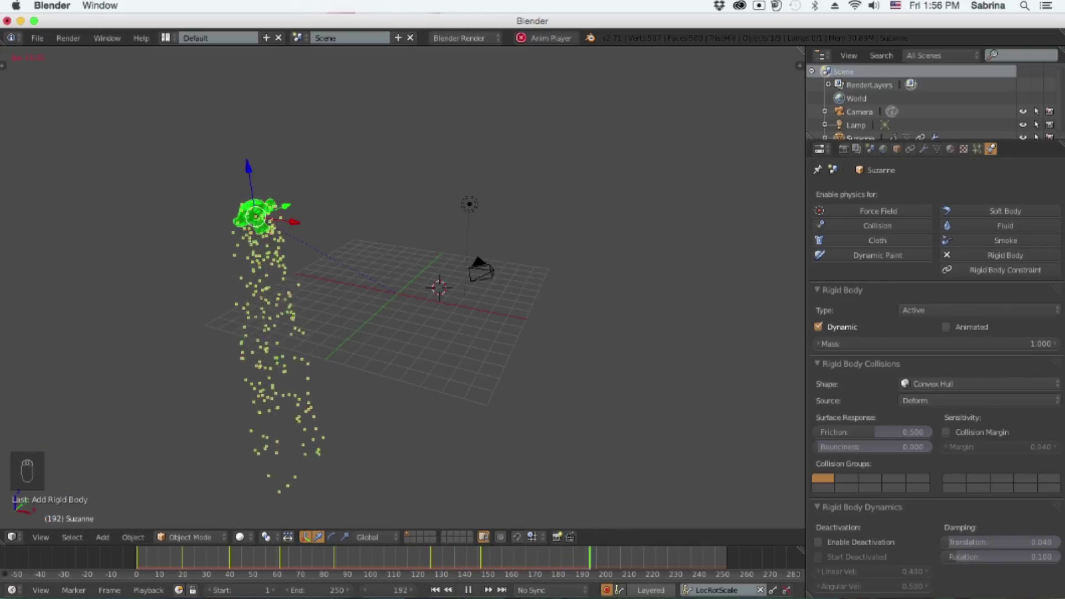
Scrub the playing animation back, watch the rigid-body monkey head and its particles from a wider, lower angle, and stop playback
left_click_drag(465, 558, 258, 558)
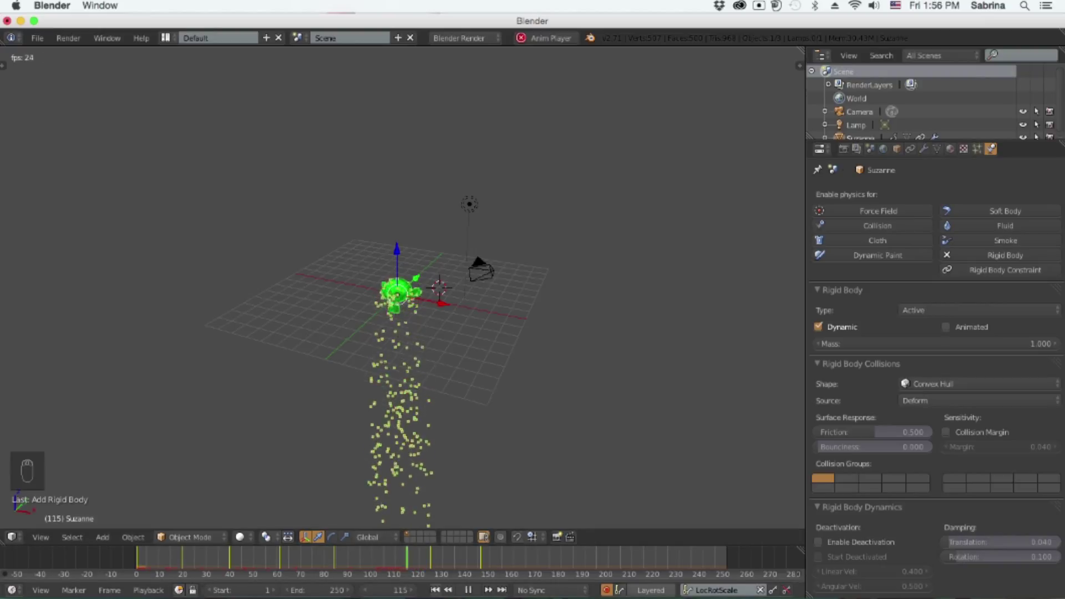
scroll(402, 311, "down", 1)
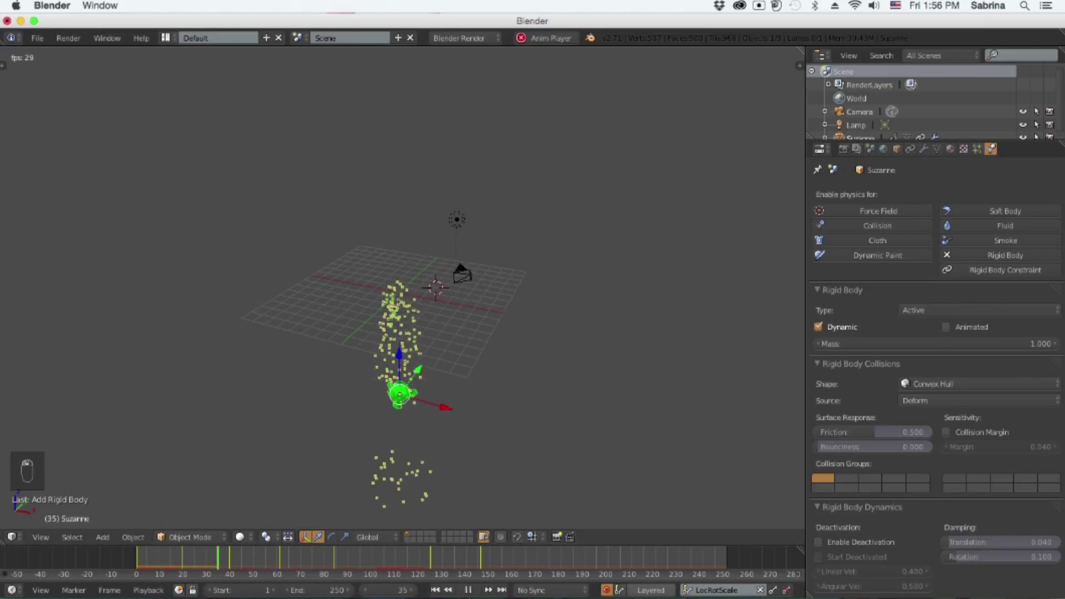
middle_click_drag(401, 311, 413, 247)
scroll(405, 250, "down", 2)
scroll(410, 285, "down", 2)
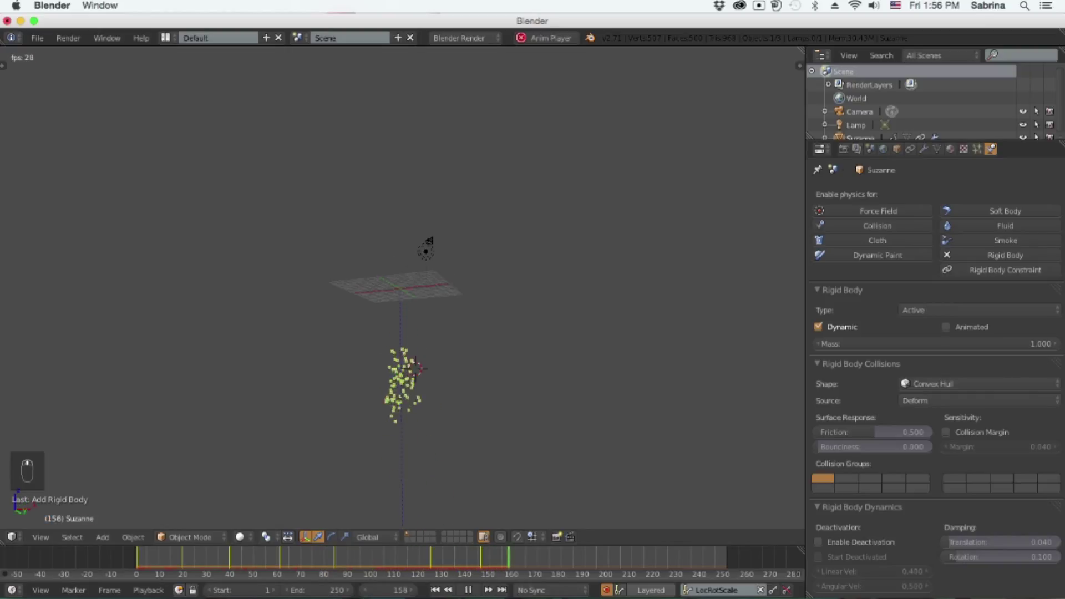
left_click(467, 590)
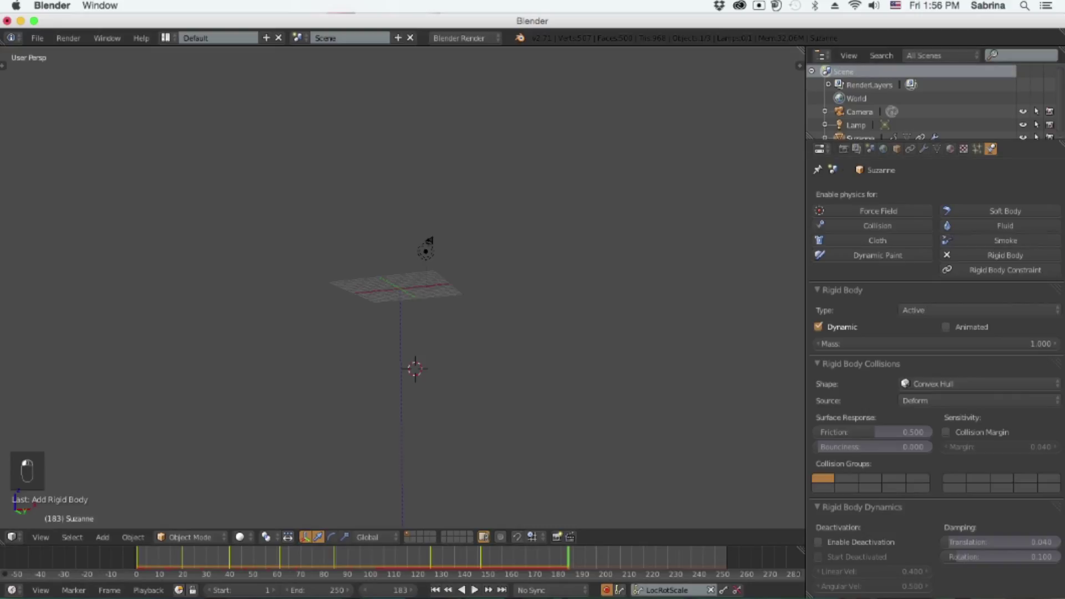